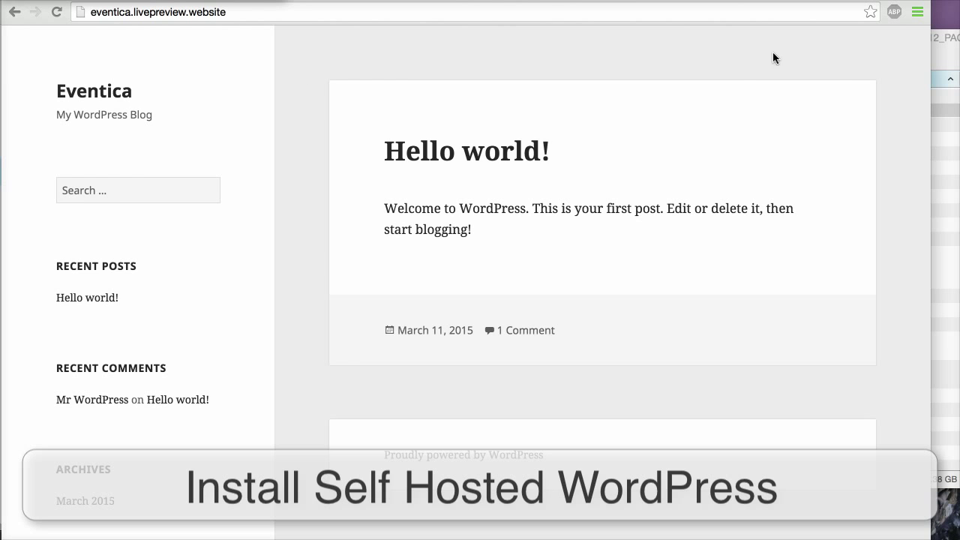
Step: Open the theme upload form for a .zip theme in the site's WordPress admin
left_click(943, 58)
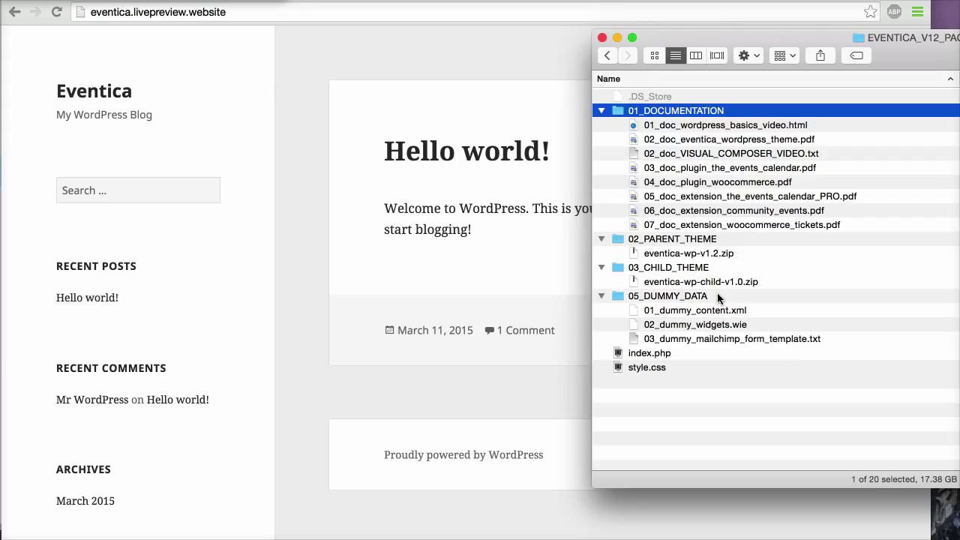
left_click(559, 382)
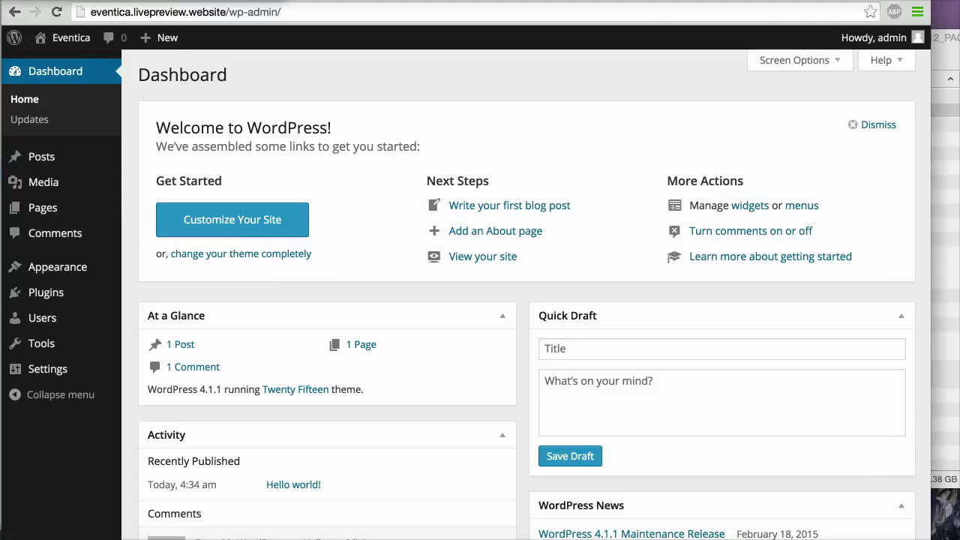
mouse_move(96, 270)
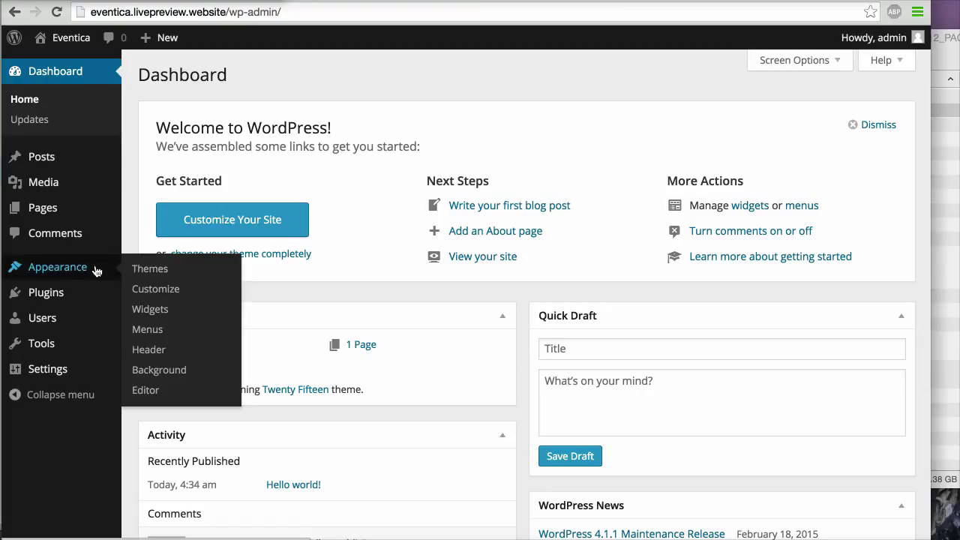
left_click(150, 269)
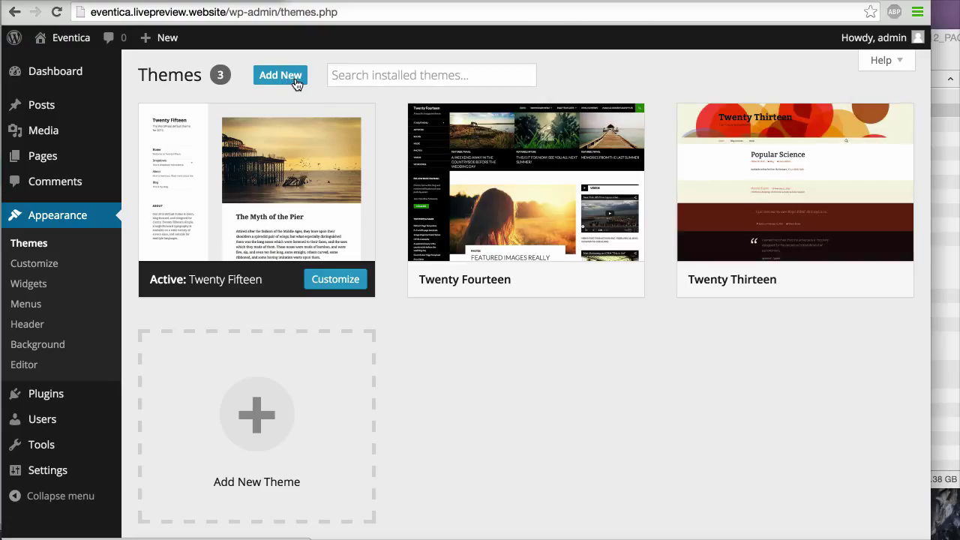
left_click(281, 75)
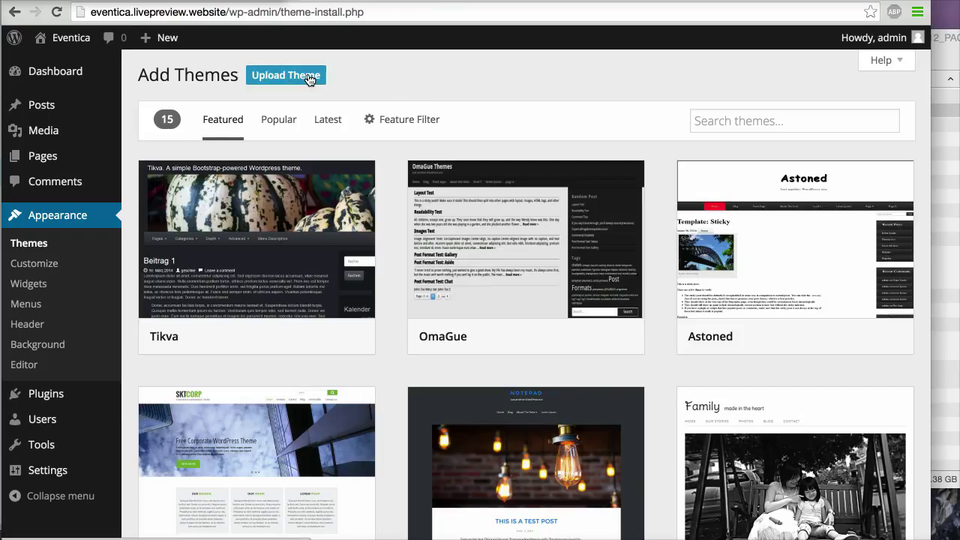
left_click(310, 80)
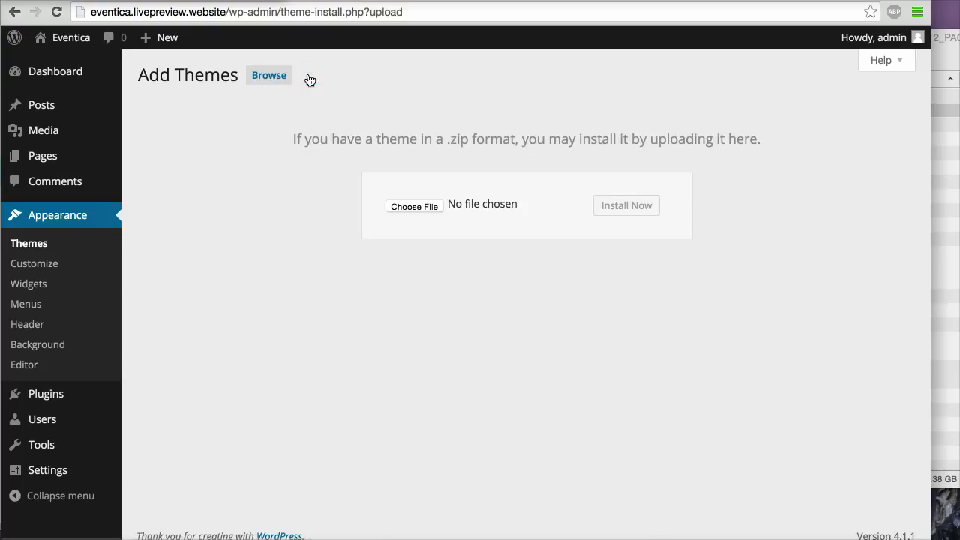
Step: Upload eventica-wp-v1.2.zip from the 02_PARENT_THEME folder and install it as a theme
left_click(952, 249)
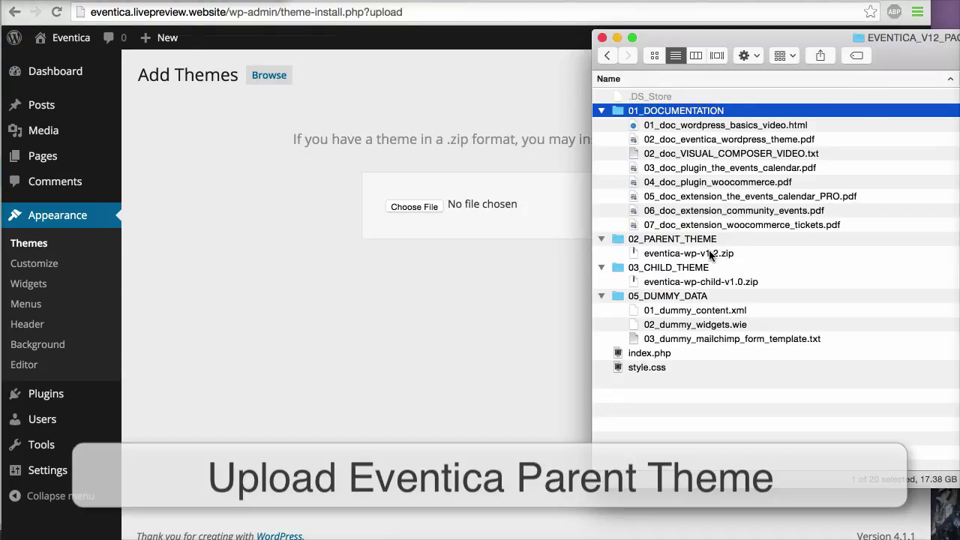
left_click_drag(710, 255, 515, 209)
left_click(519, 260)
left_click(625, 205)
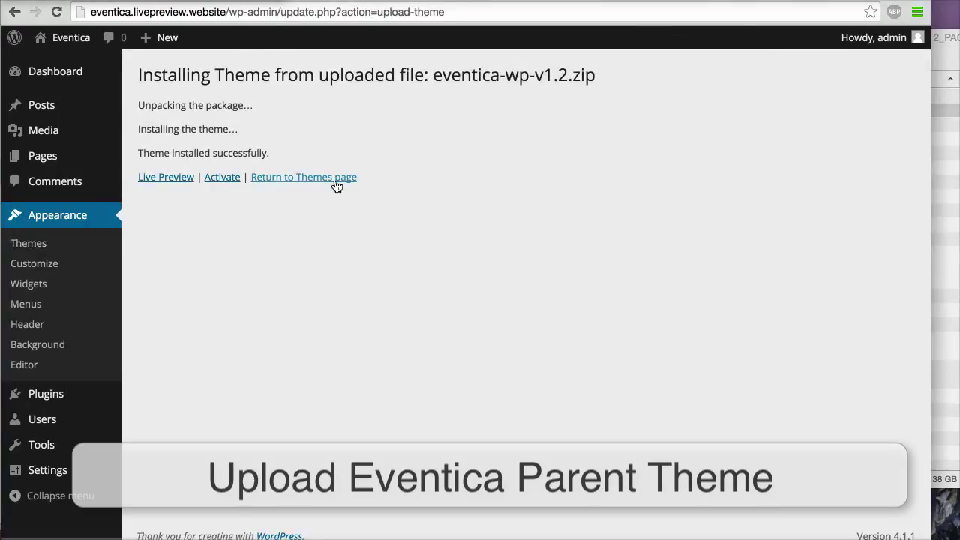
Step: Return to the themes page, then upload and install the child theme eventica-wp-child-v1.0.zip from the 03_CHILD_THEME folder
left_click(337, 179)
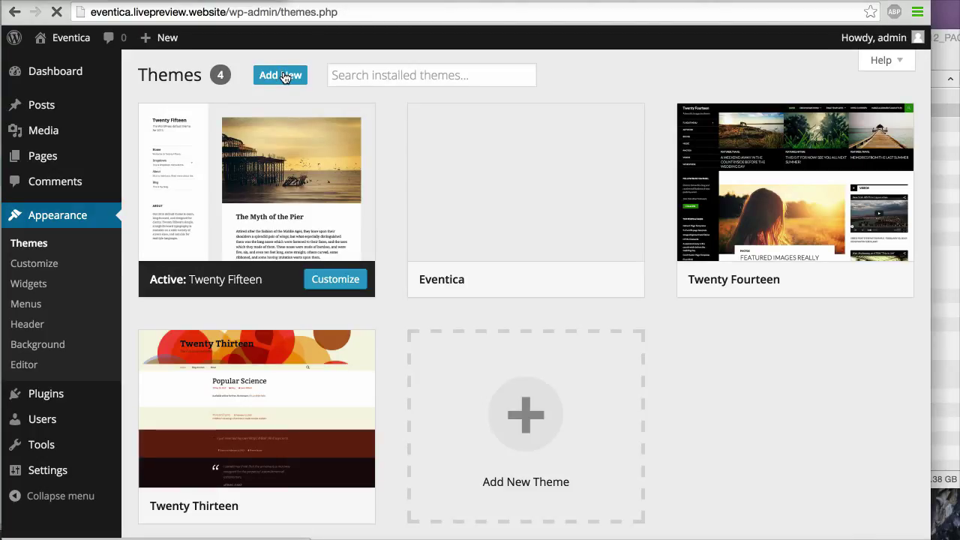
left_click(285, 78)
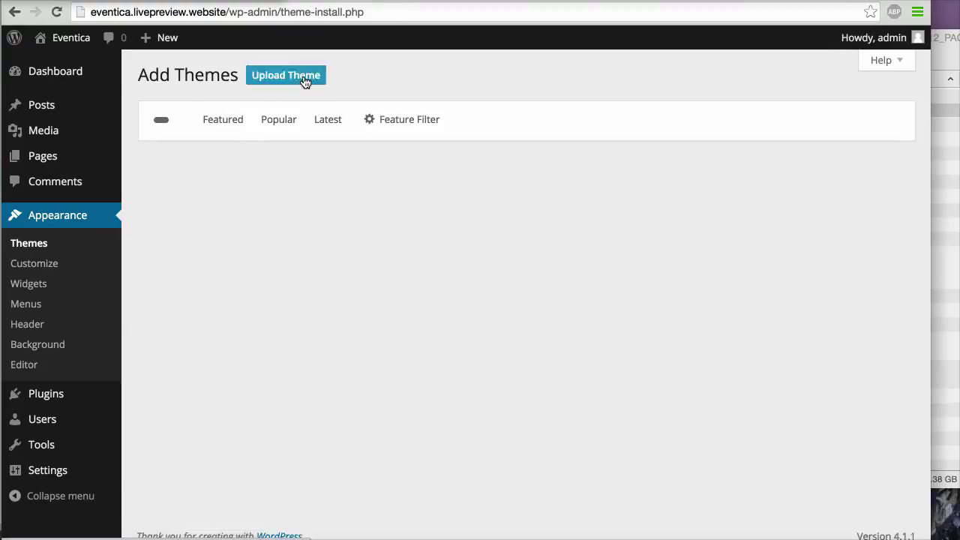
left_click(304, 81)
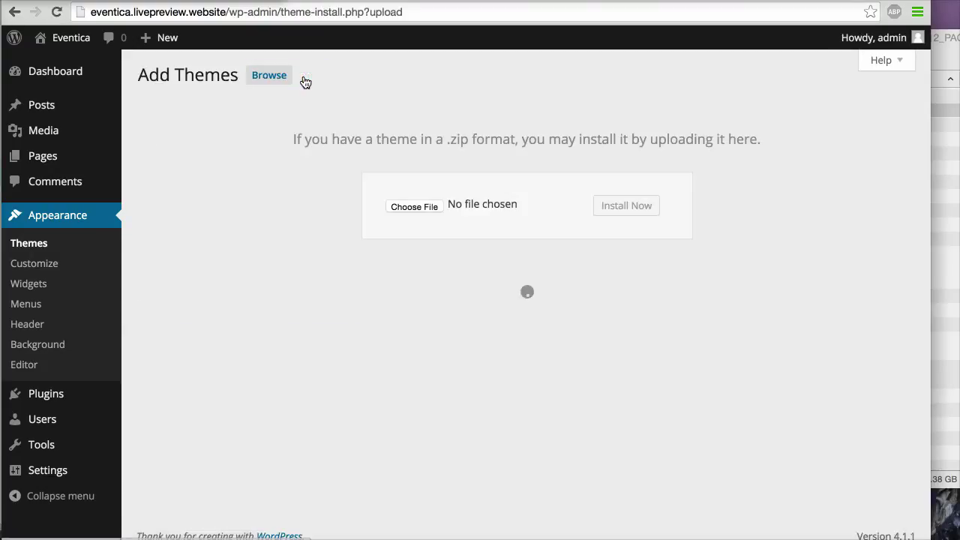
left_click(950, 295)
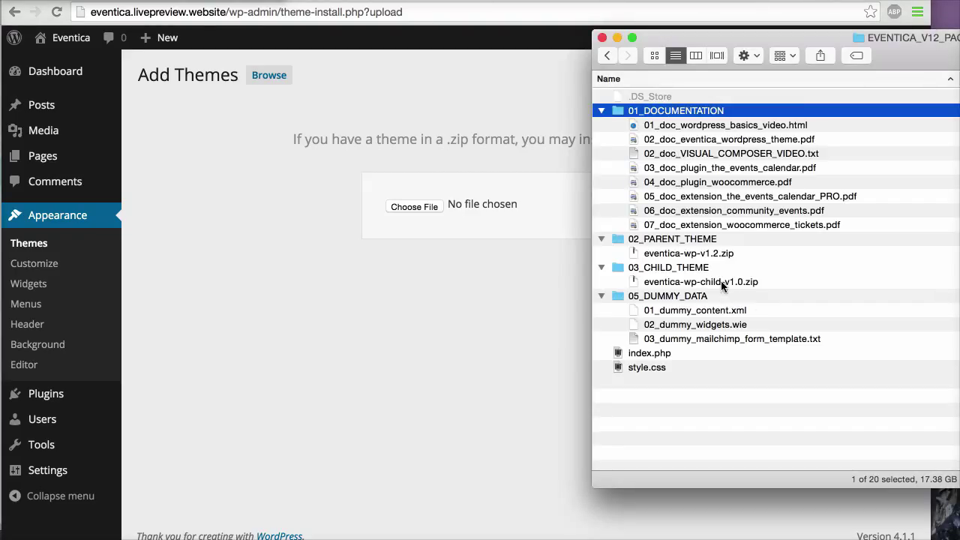
left_click_drag(721, 280, 533, 205)
left_click(545, 249)
left_click(629, 207)
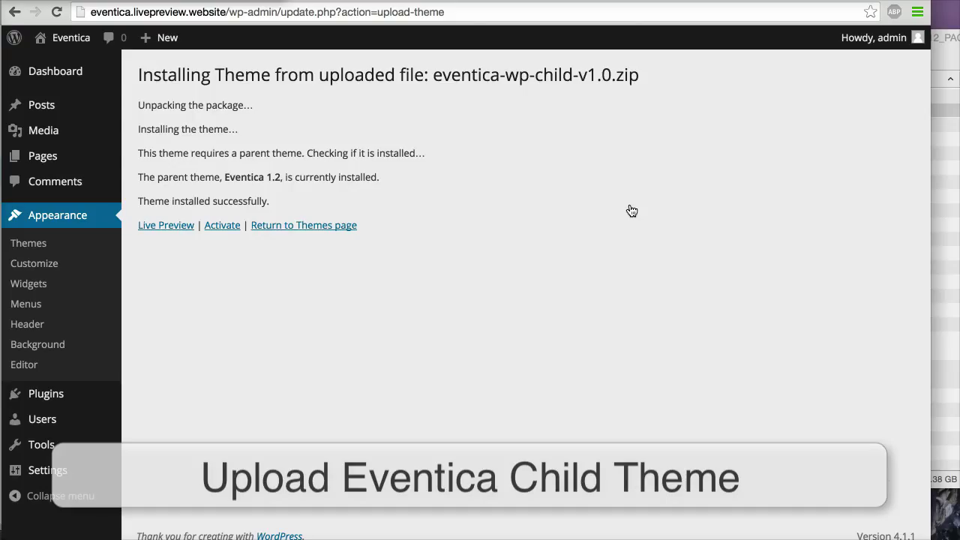
Step: Return to the installed themes and activate the Eventica Child theme
left_click(327, 226)
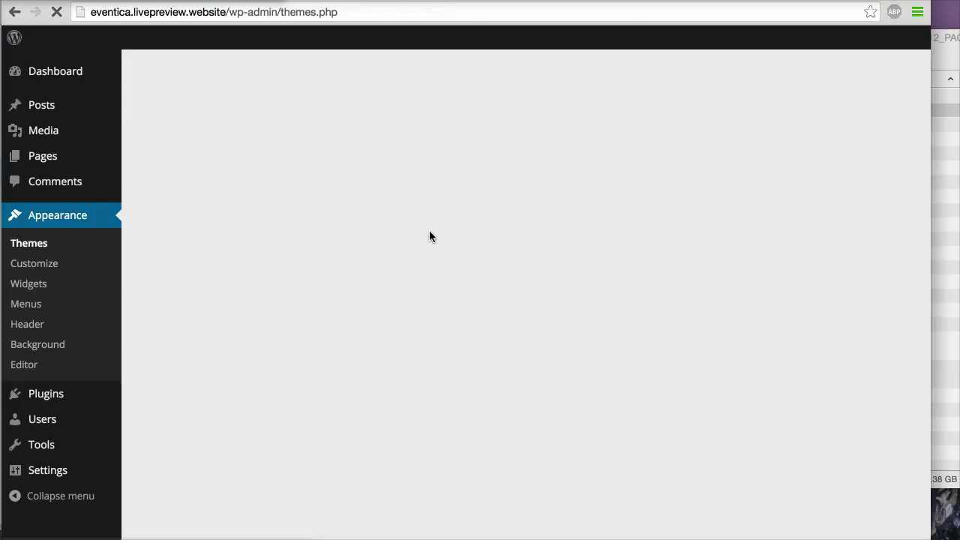
mouse_move(480, 229)
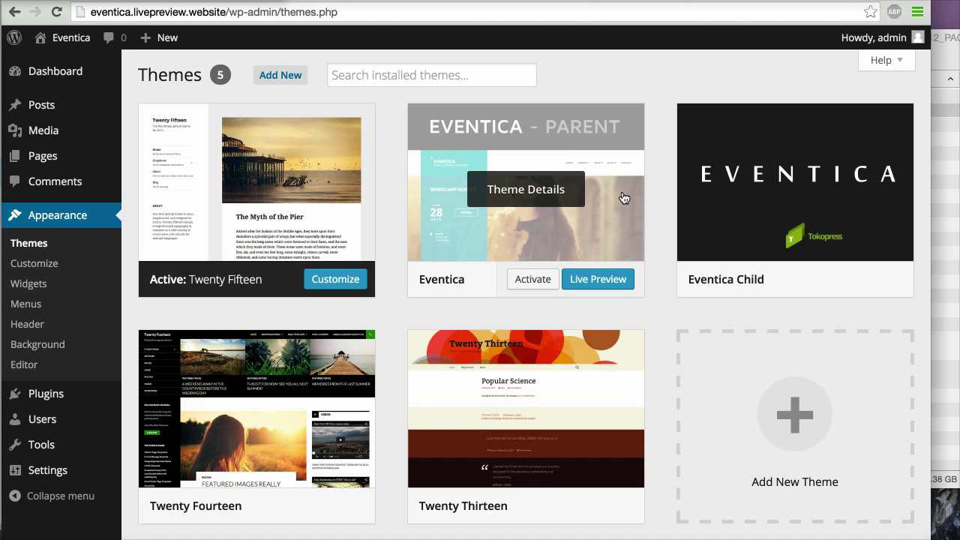
mouse_move(717, 198)
mouse_move(550, 203)
mouse_move(772, 185)
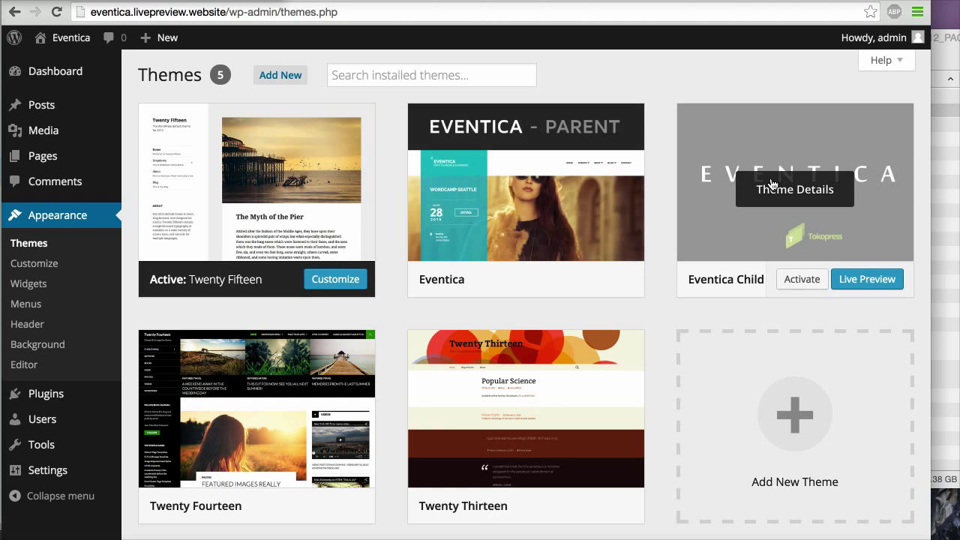
left_click(797, 287)
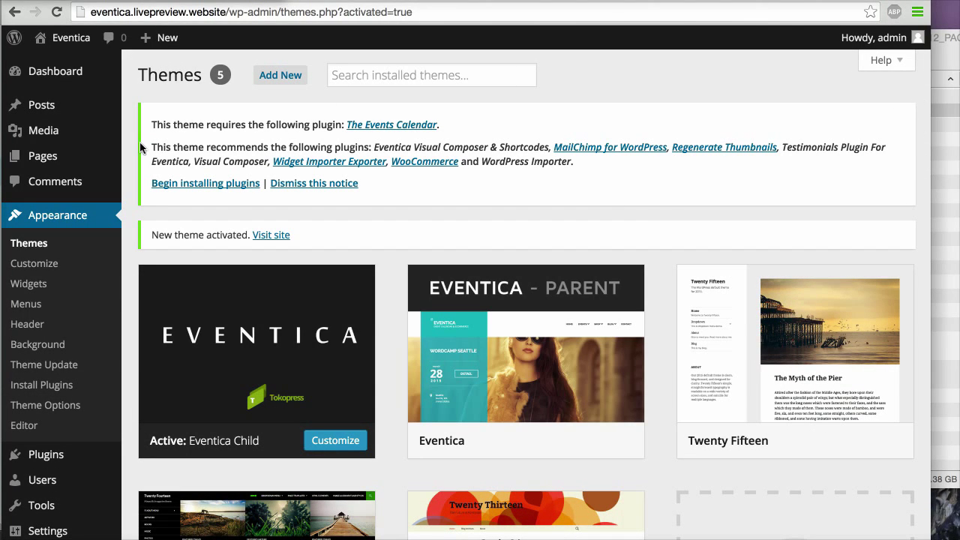
Step: Bulk-install all the listed plugins the theme requires and recommends, from The Events Calendar through Widget Importer Exporter
left_click(181, 186)
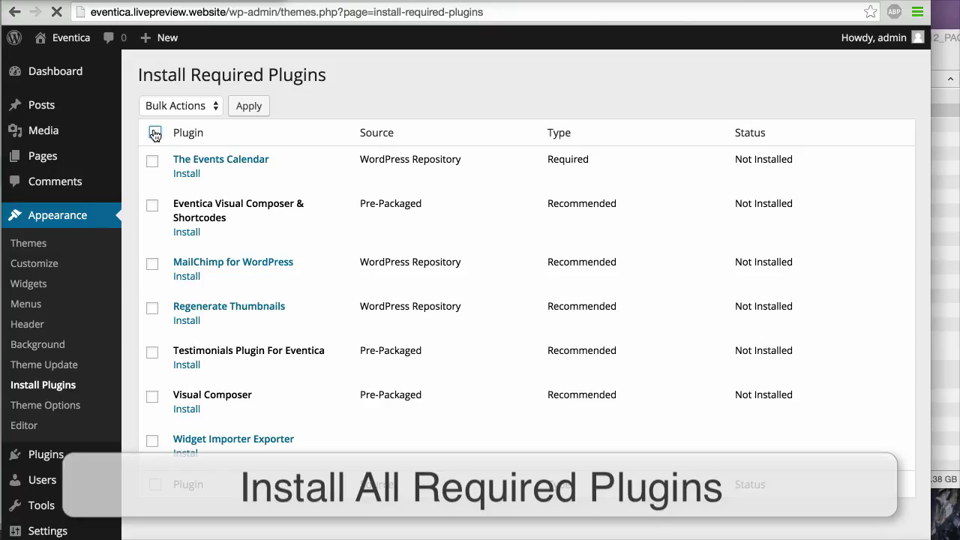
left_click(152, 161)
left_click(153, 205)
left_click(153, 265)
left_click(152, 308)
left_click(153, 352)
left_click(153, 397)
left_click(152, 443)
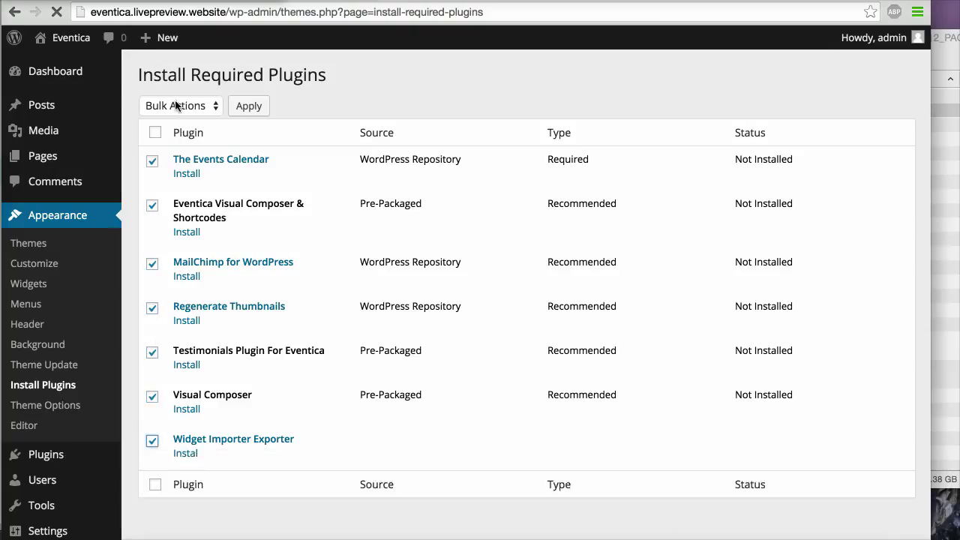
left_click(177, 106)
left_click(178, 116)
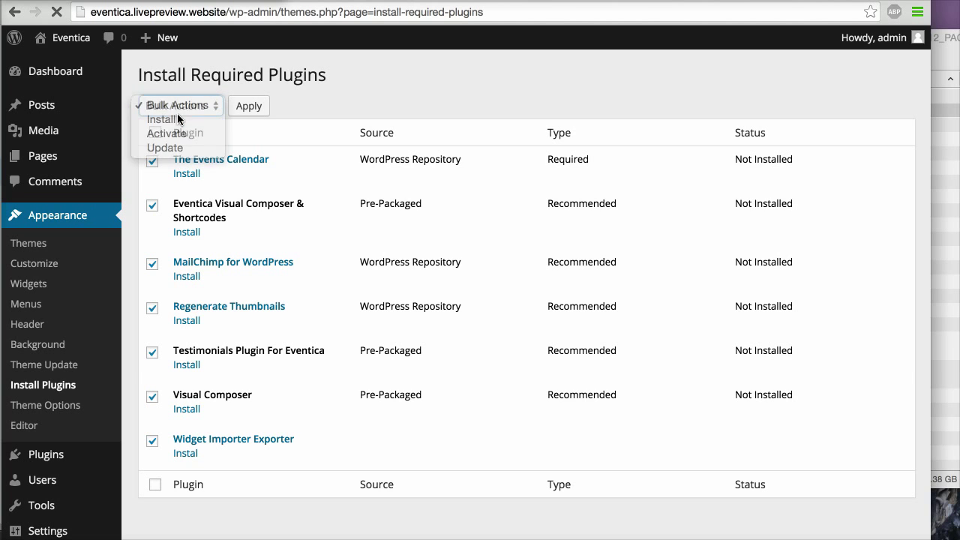
left_click(255, 113)
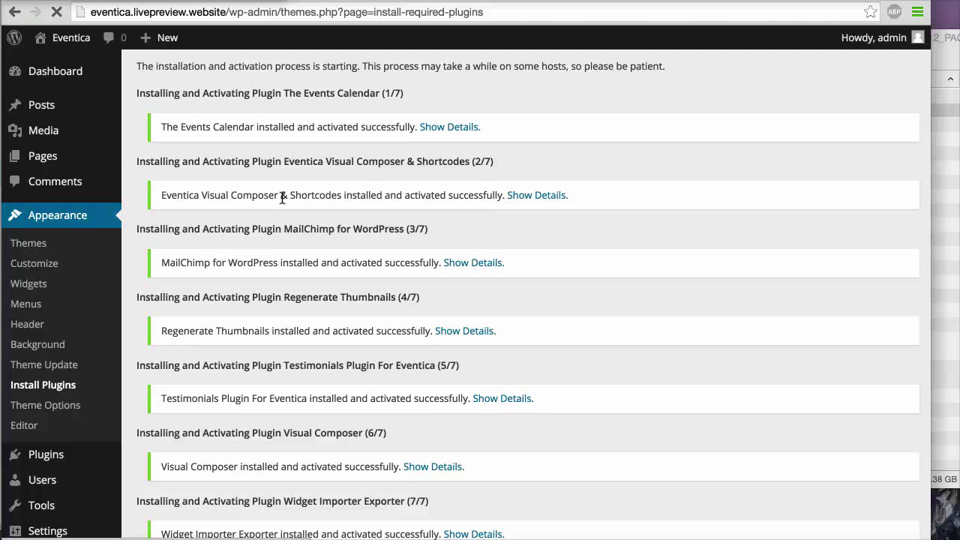
scroll(282, 198, "down", 3)
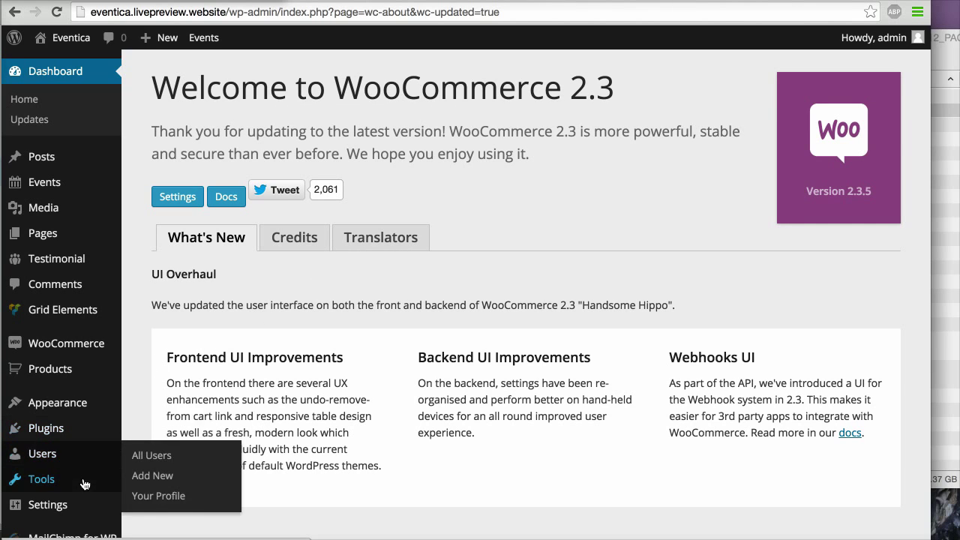
Step: Open the WordPress importer and upload 01_dummy_content.xml from the 05_DUMMY_DATA folder
mouse_move(75, 479)
left_click(231, 442)
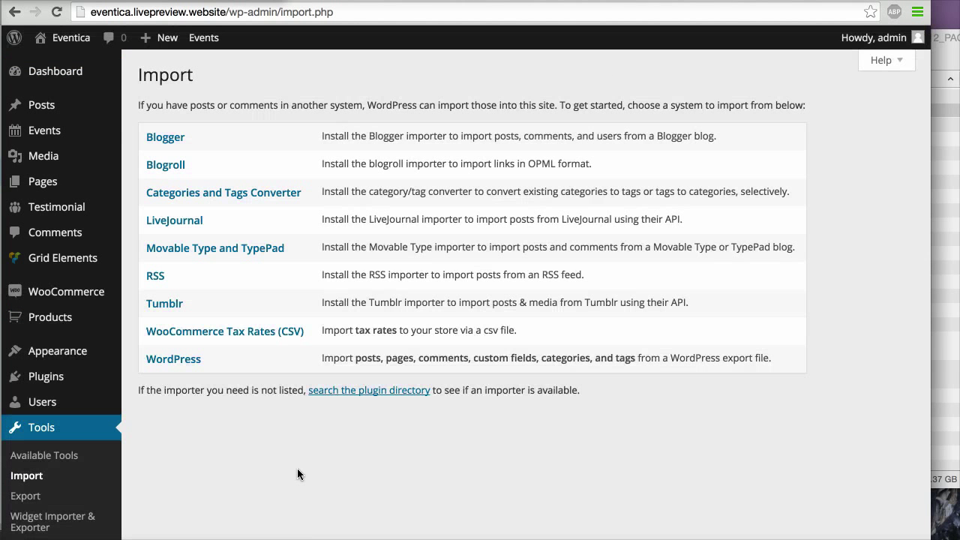
left_click(175, 360)
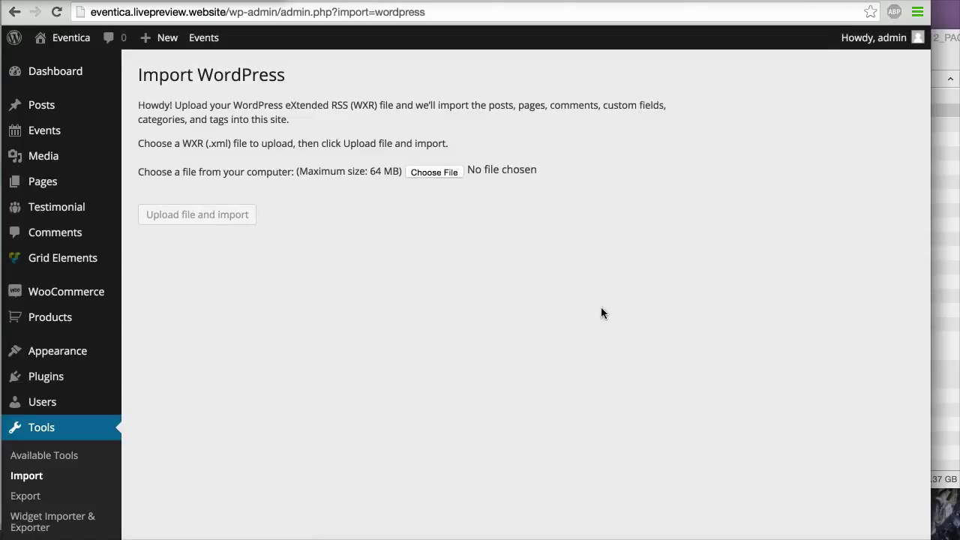
left_click(953, 289)
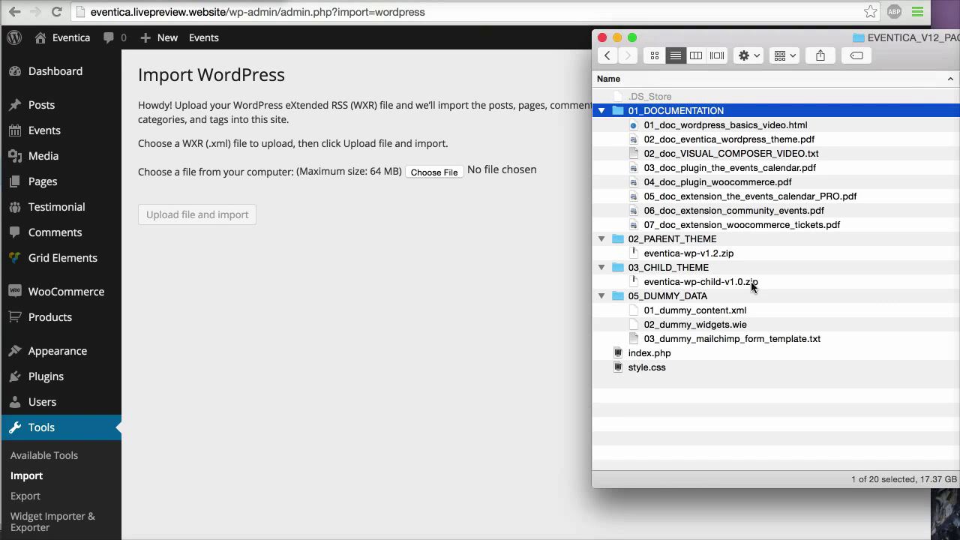
left_click(711, 317)
left_click_drag(713, 318, 468, 173)
left_click(432, 209)
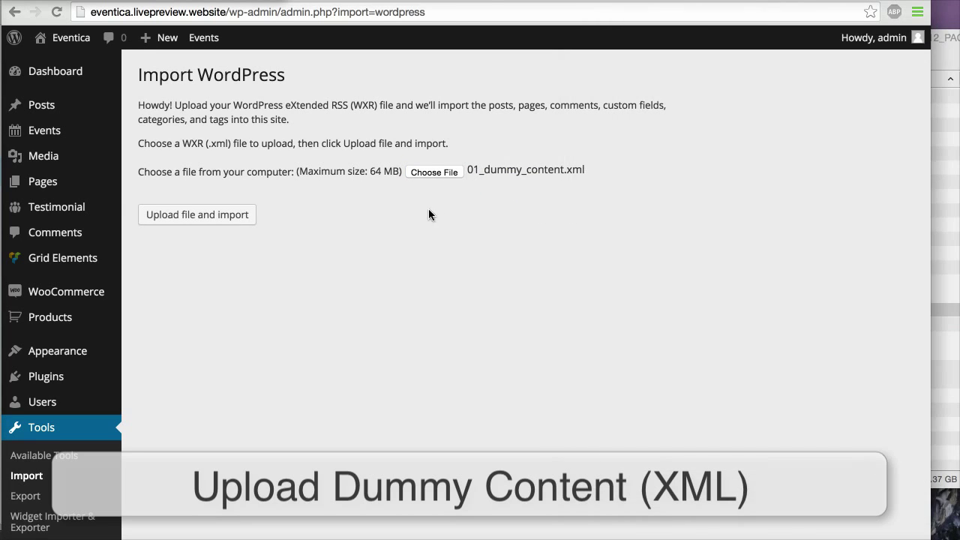
left_click(224, 220)
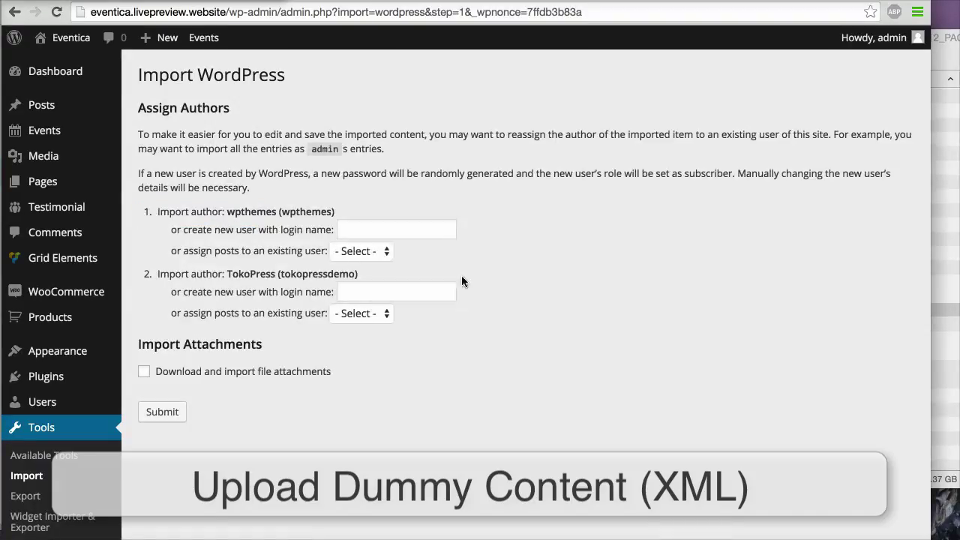
Step: Assign both import authors' posts to the existing user admin and run the import with file attachments included
left_click(359, 251)
left_click(360, 265)
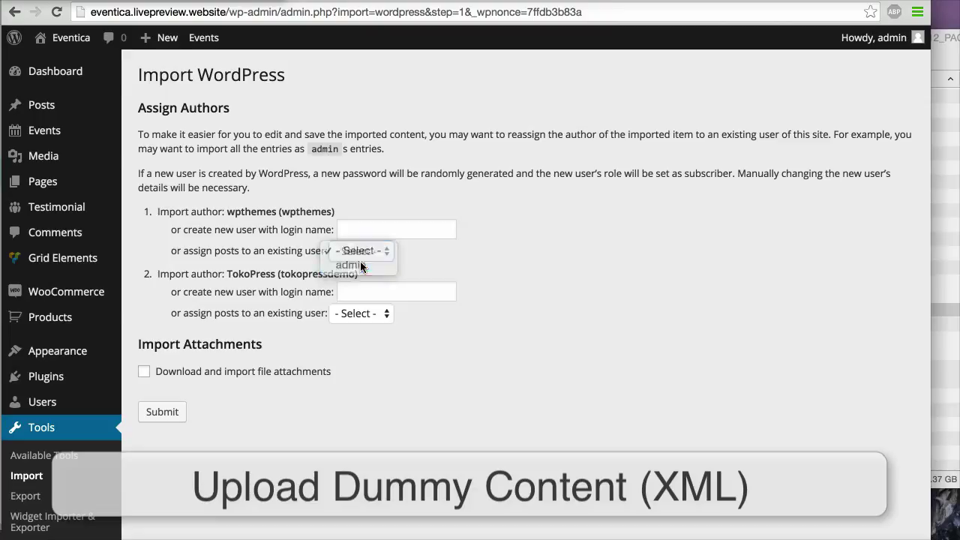
left_click(372, 314)
left_click(373, 326)
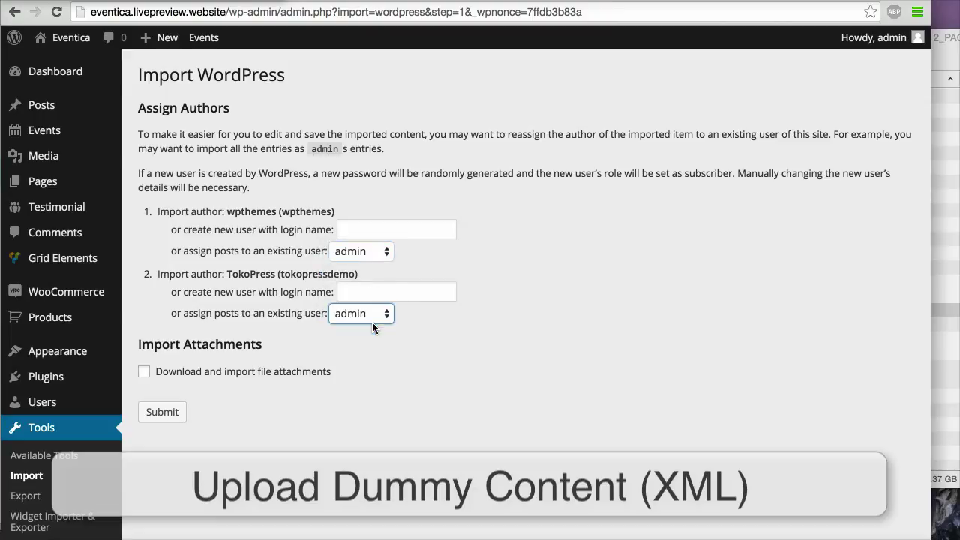
left_click(243, 376)
left_click(163, 412)
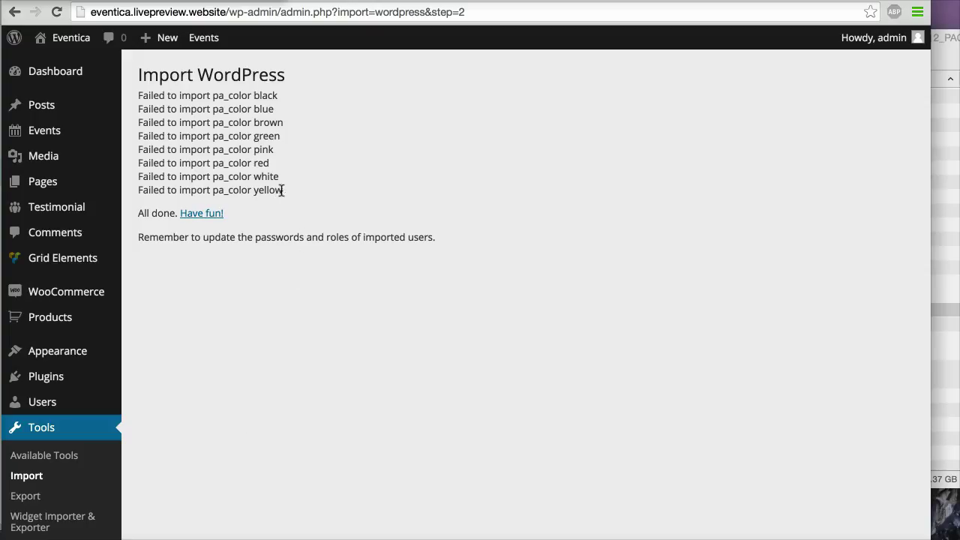
left_click_drag(282, 190, 141, 95)
left_click(358, 187)
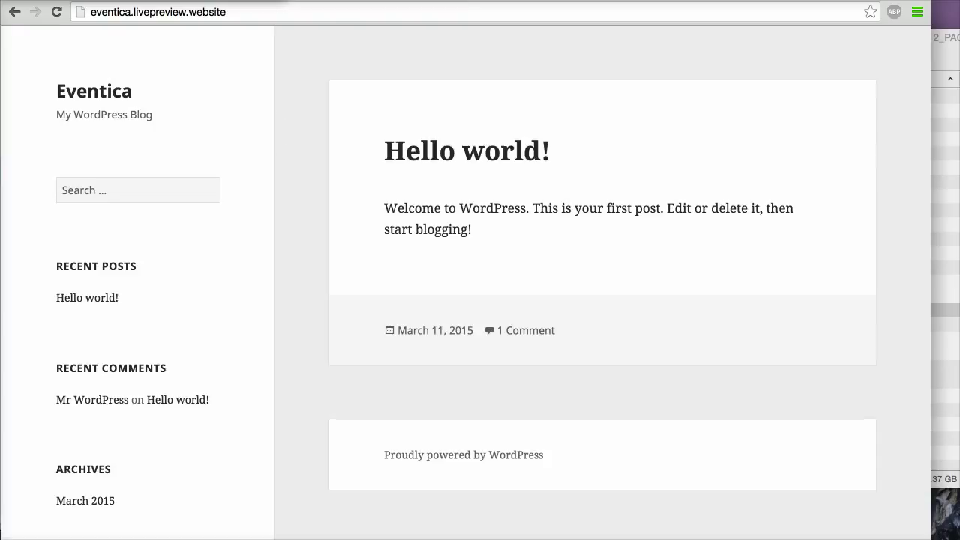
Step: Reload the site's front page and look through the imported posts and sidebar widgets
left_click(56, 13)
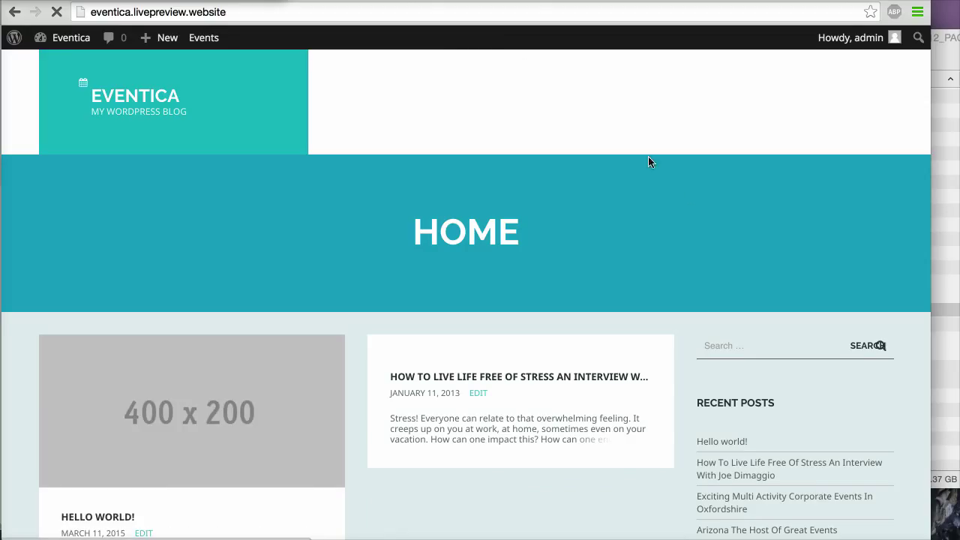
scroll(699, 231, "down", 3)
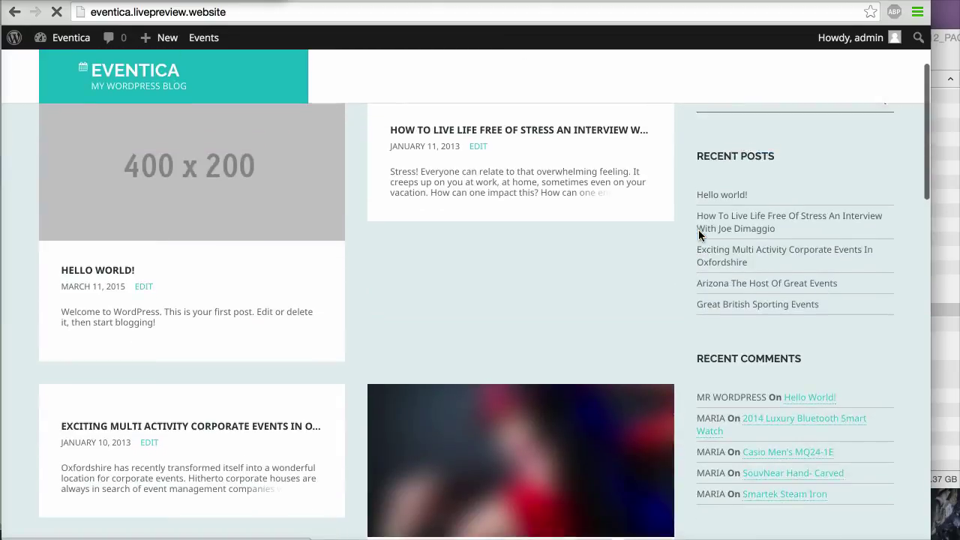
scroll(698, 234, "down", 2)
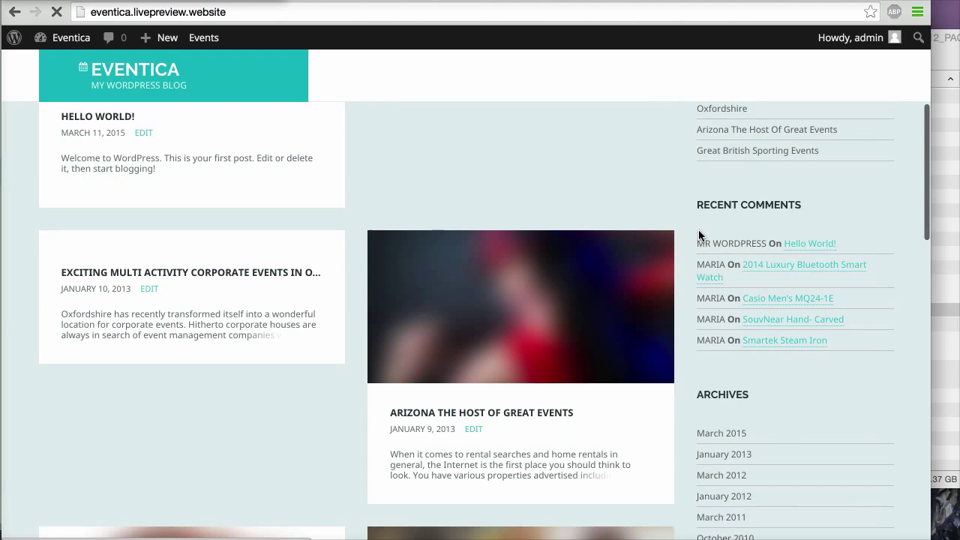
scroll(698, 235, "down", 8)
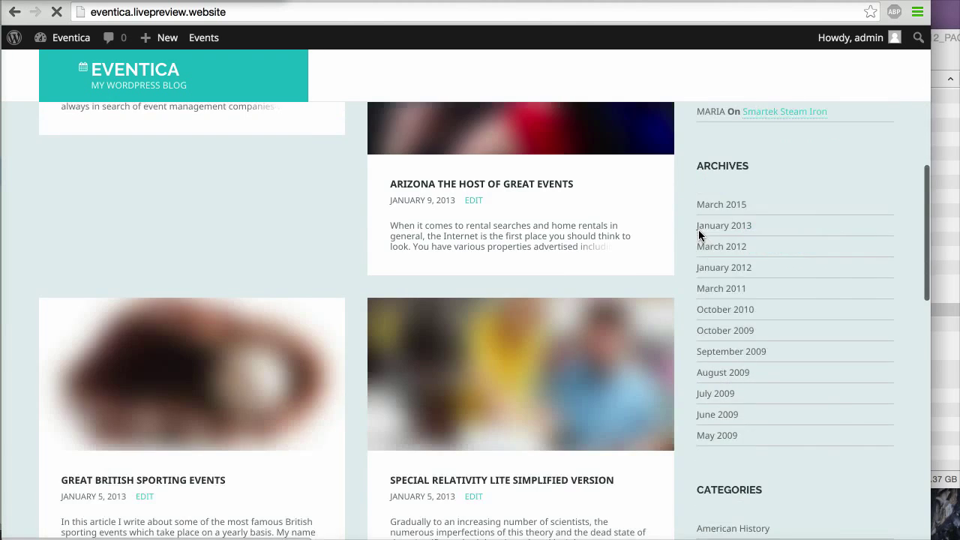
Step: Look over the rest of the imported posts on the front page, down to the pagination and footer widget areas
scroll(699, 235, "down", 5)
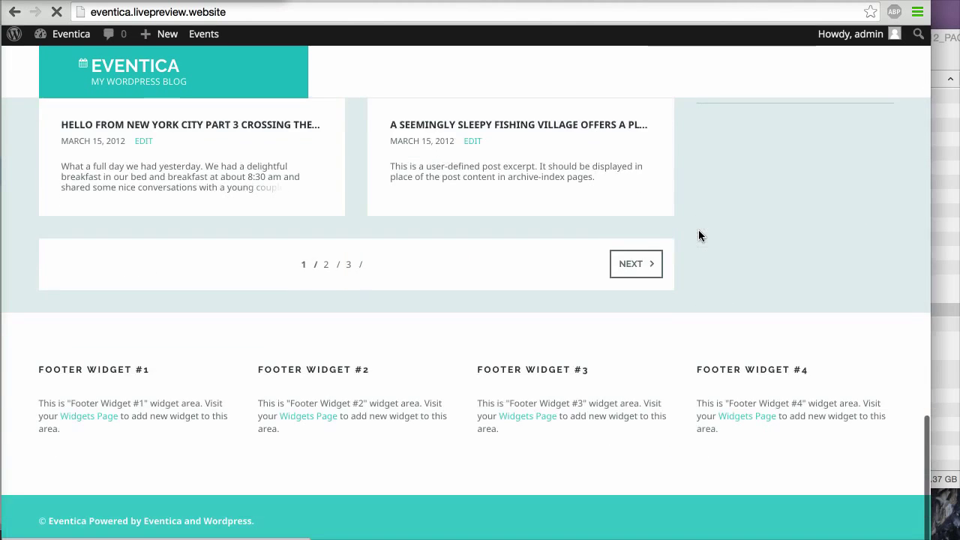
scroll(698, 230, "up", 15)
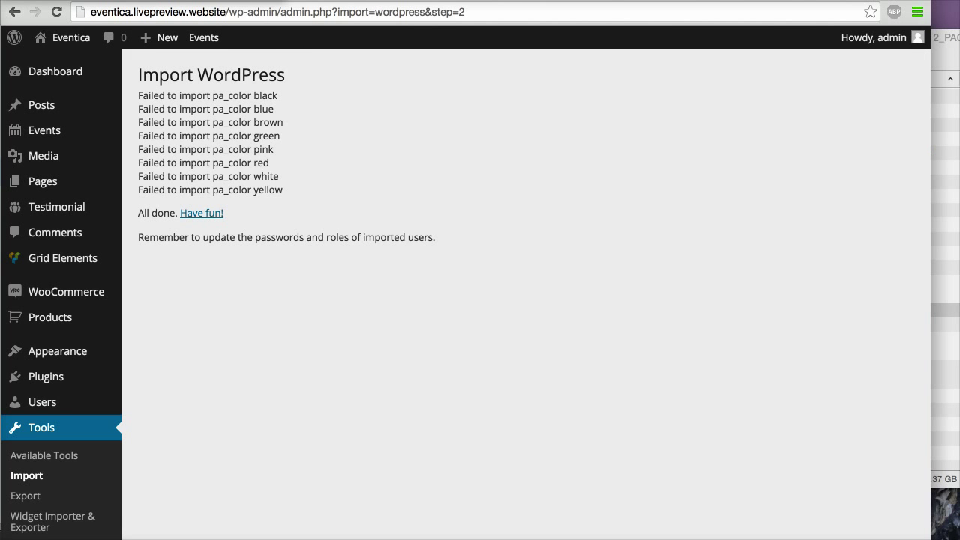
Step: Set the site to display a static page, with Home Events as front page and Blog as posts page, and save the reading settings
scroll(510, 351, "down", 3)
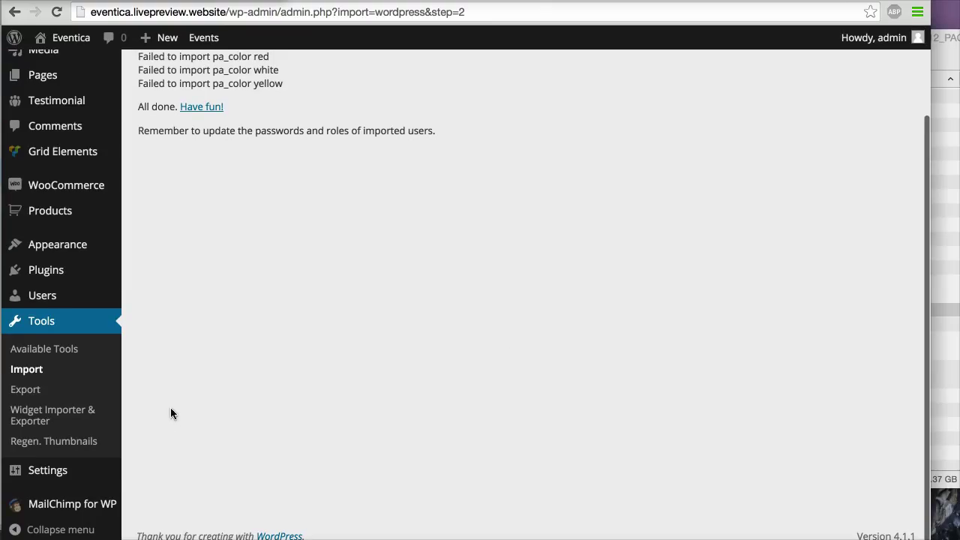
mouse_move(97, 474)
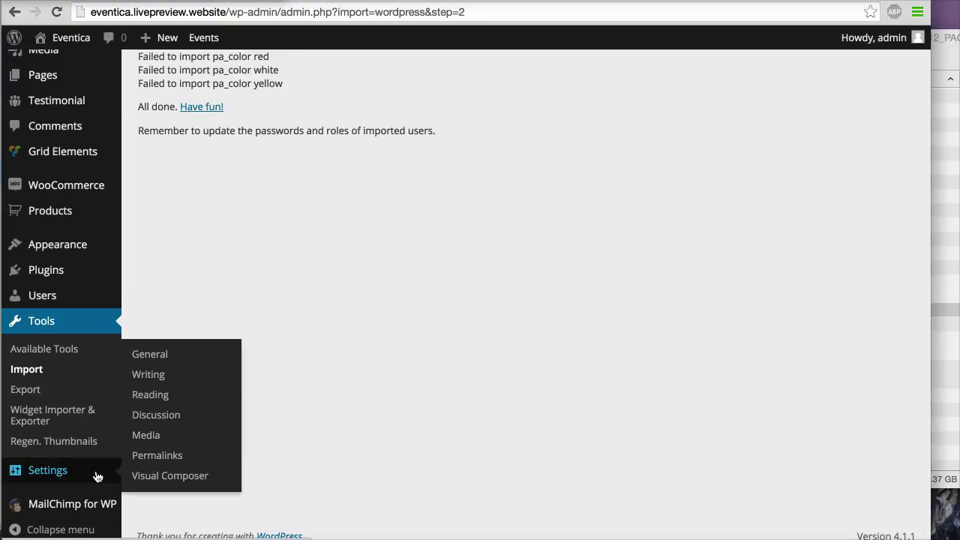
left_click(205, 401)
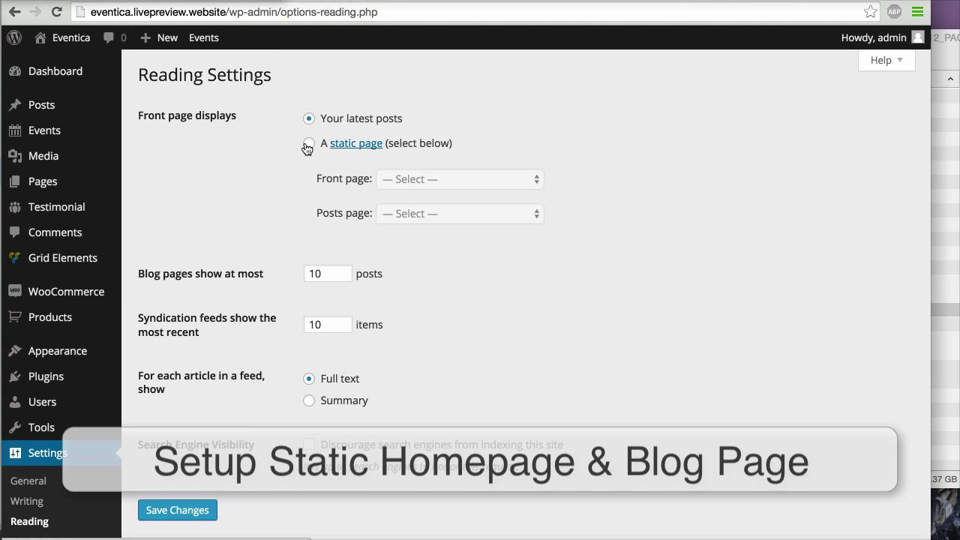
left_click(308, 145)
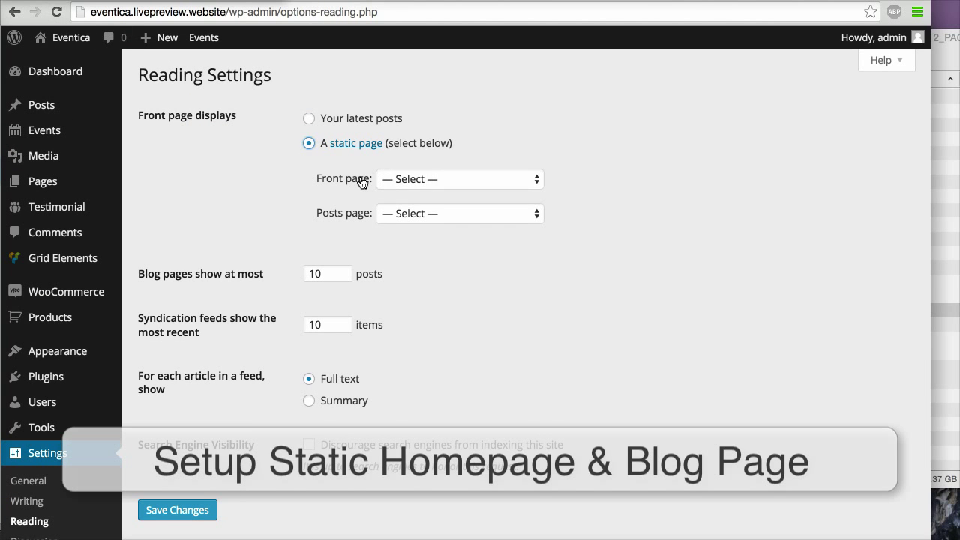
left_click(444, 182)
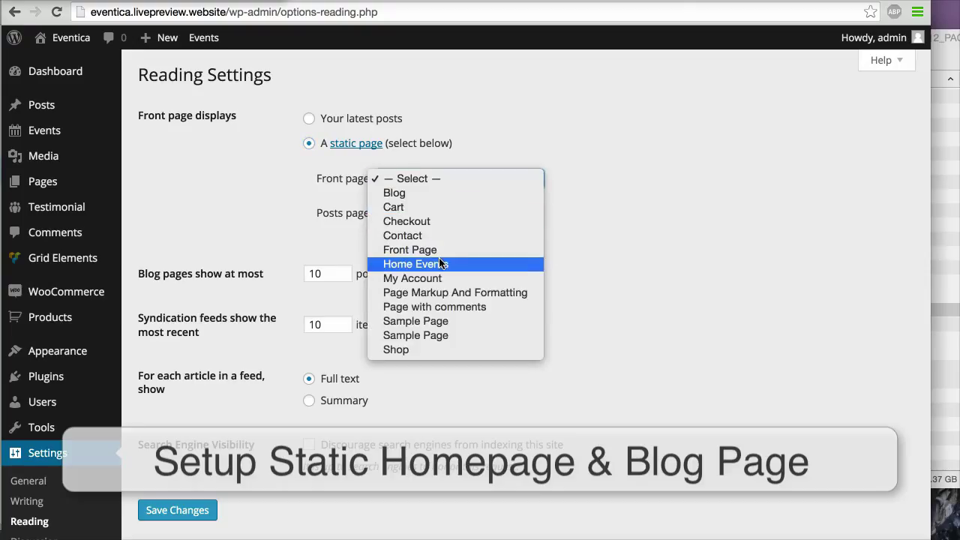
left_click(441, 264)
left_click(451, 213)
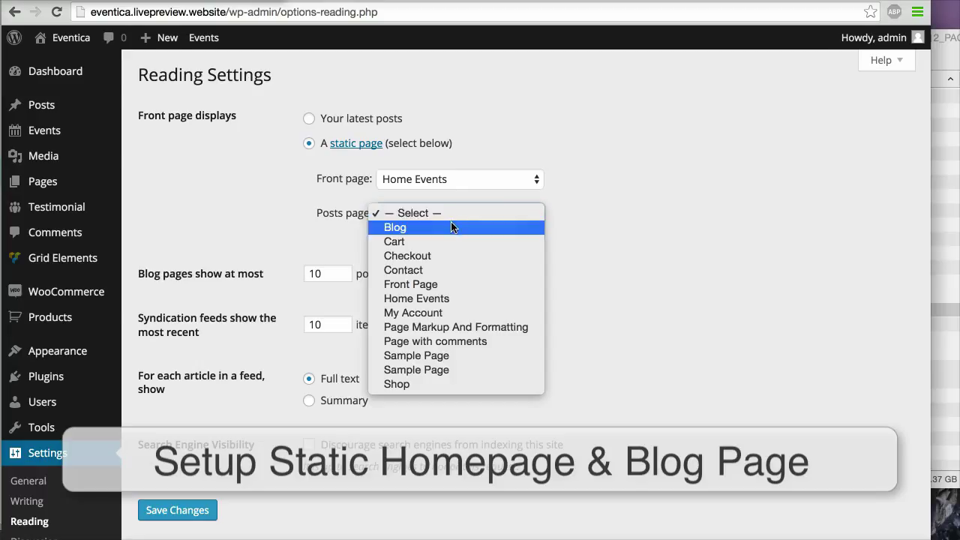
left_click(451, 227)
left_click(189, 510)
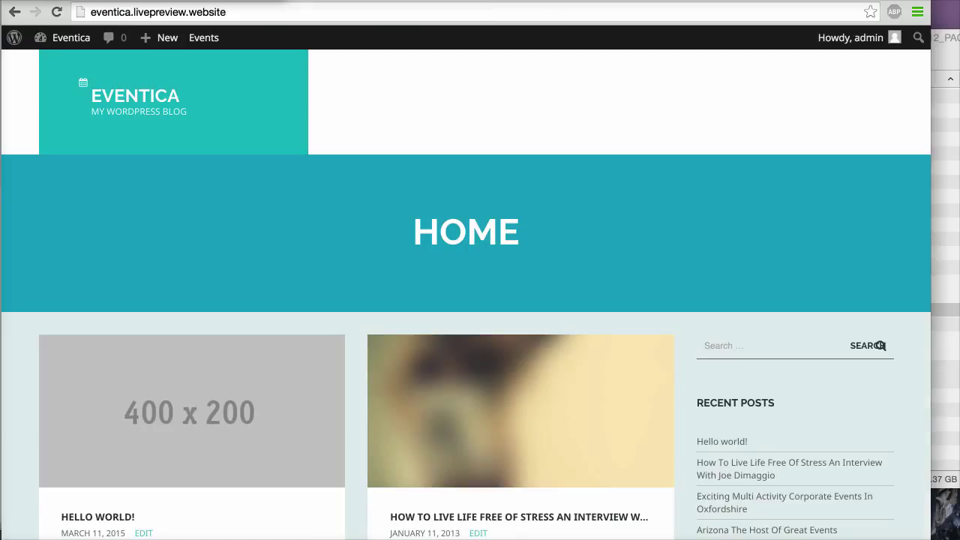
Step: Reload the site's front page and look through the events homepage sections, from the featured slider to the testimonials and sponsors
left_click(56, 12)
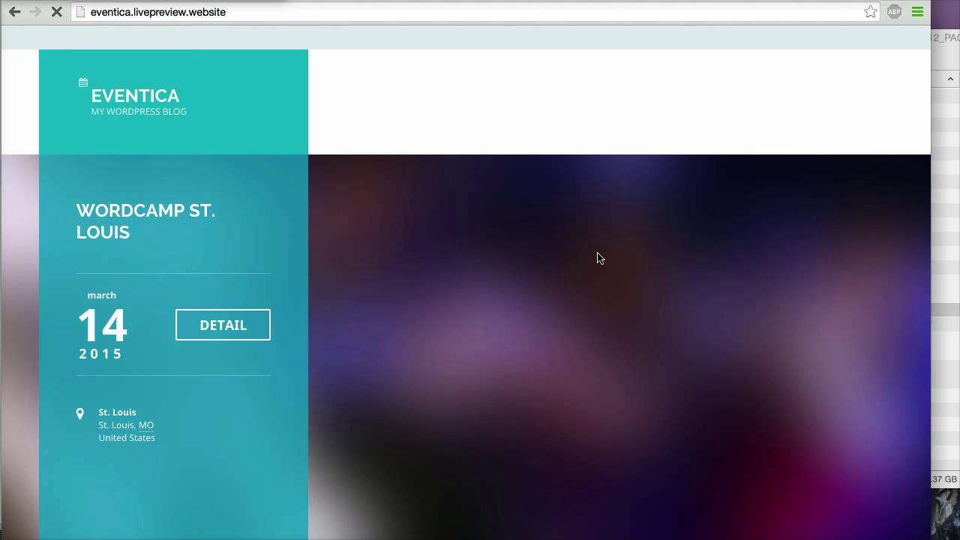
scroll(600, 258, "down", 5)
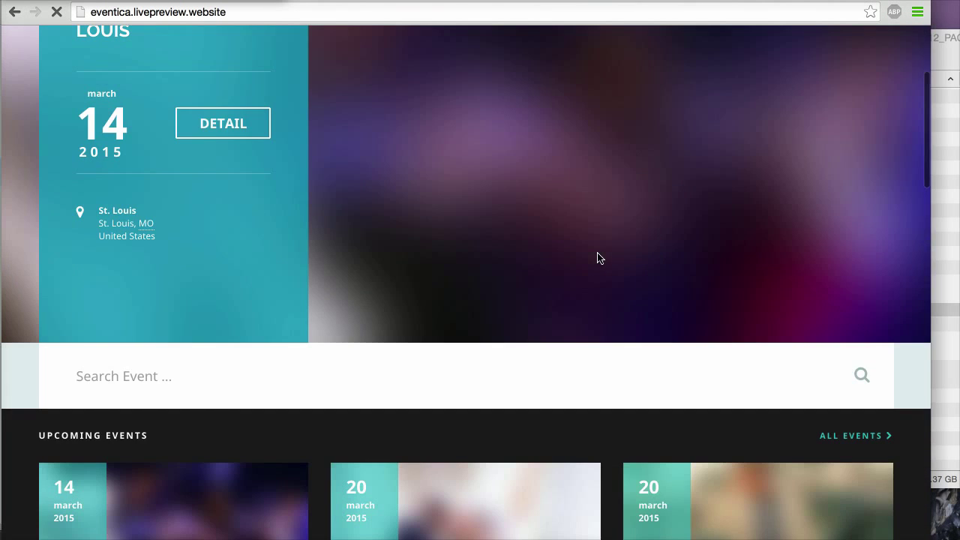
scroll(598, 258, "down", 10)
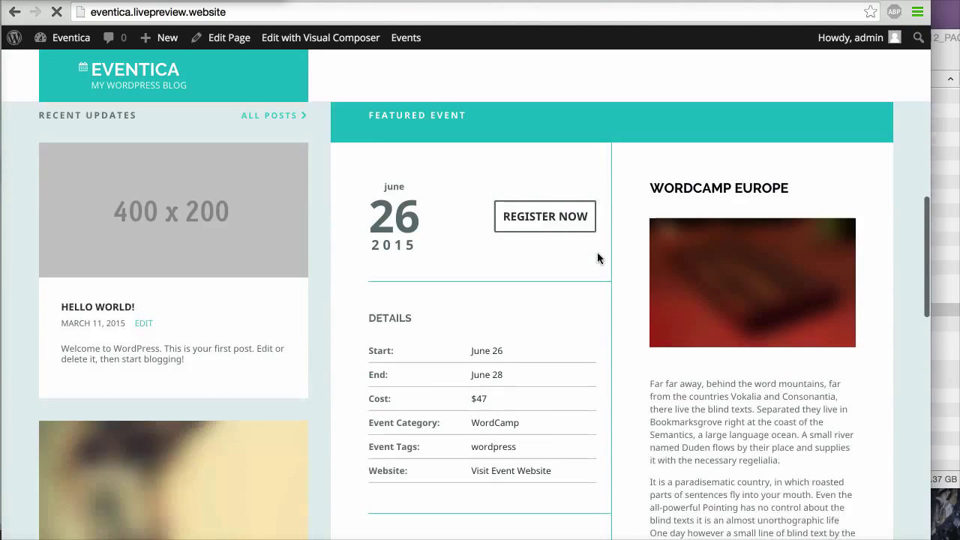
scroll(597, 258, "down", 15)
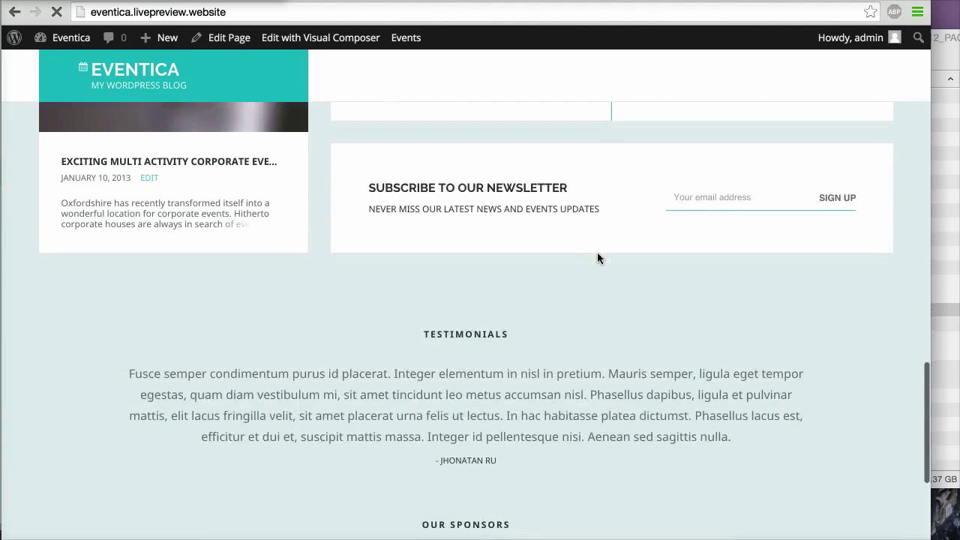
scroll(598, 257, "down", 5)
scroll(598, 257, "up", 15)
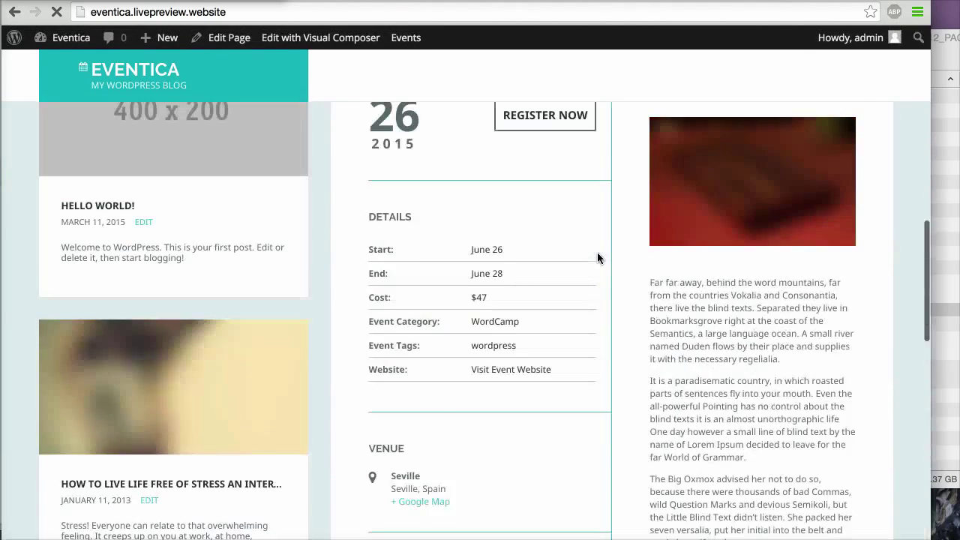
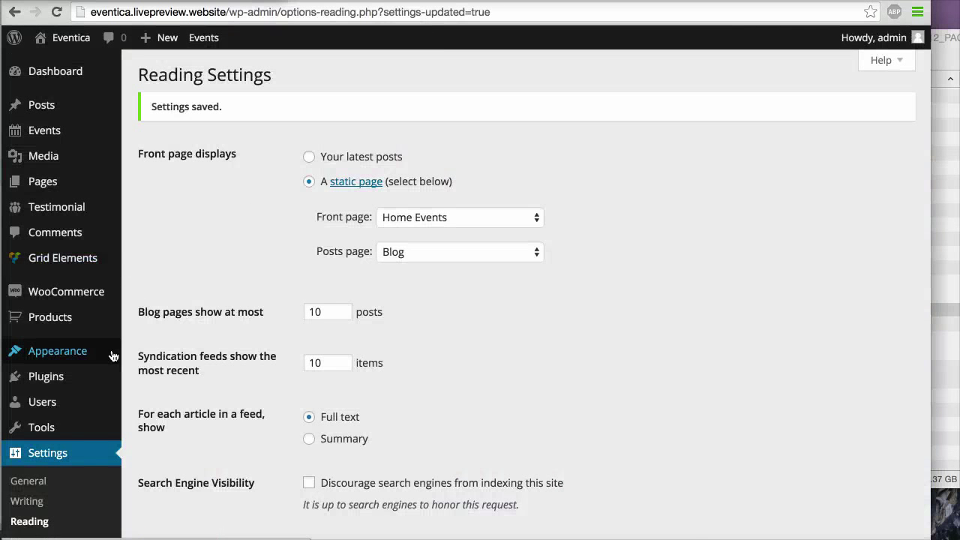
Step: Assign Header Menu to the header location and Footer Menu to the footer location, and save the menu locations
mouse_move(112, 355)
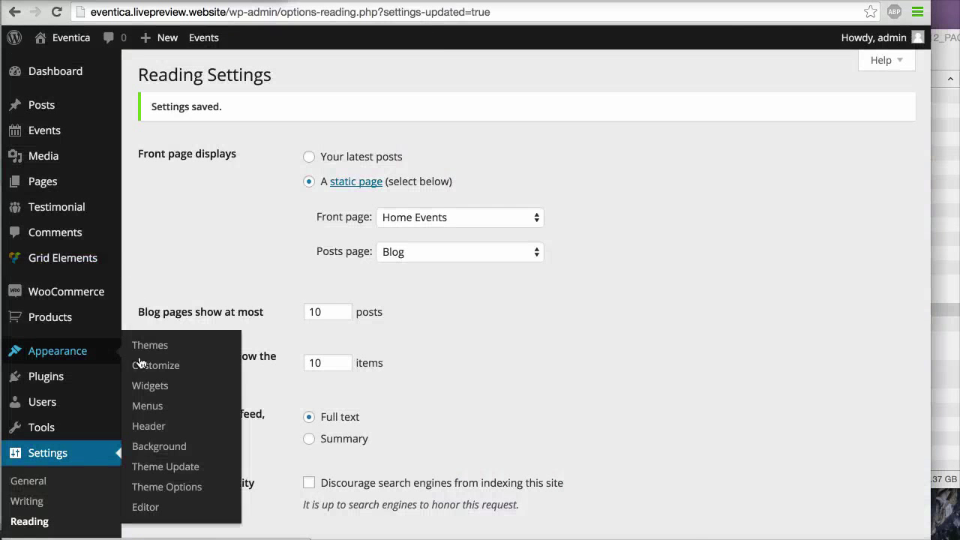
left_click(168, 414)
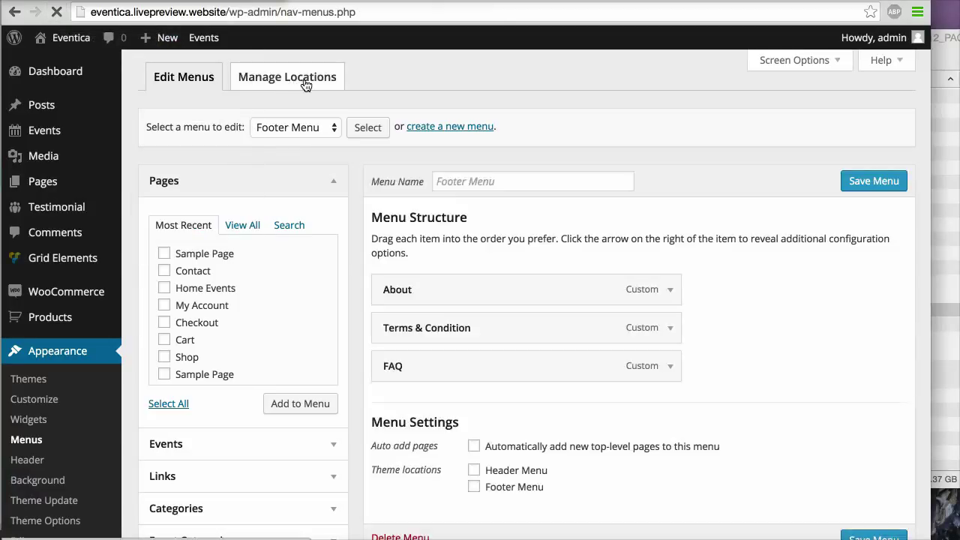
left_click(306, 84)
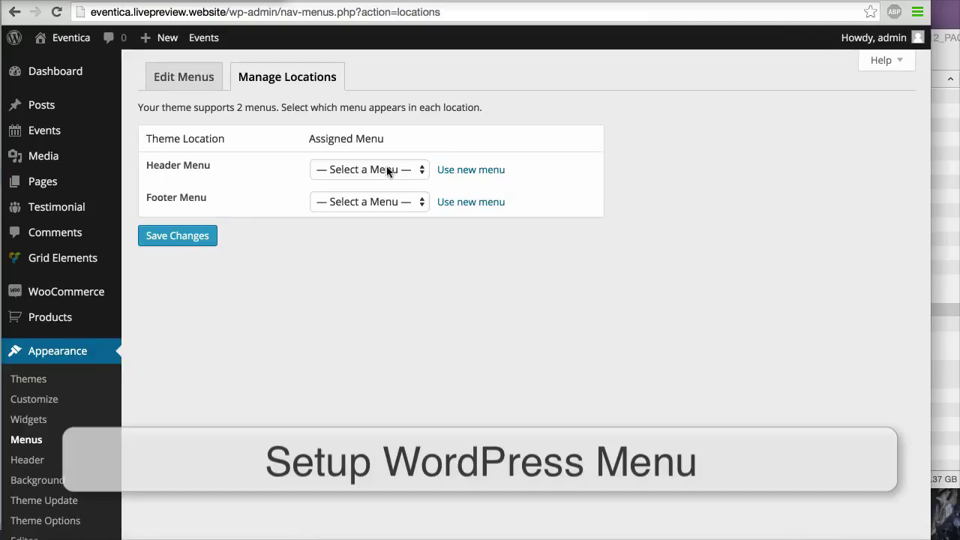
left_click(383, 171)
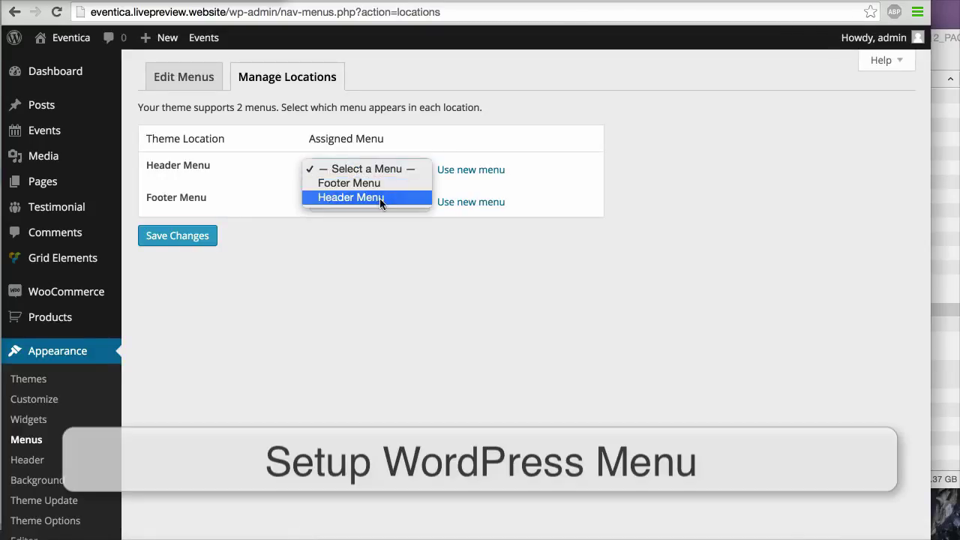
left_click(380, 198)
left_click(374, 201)
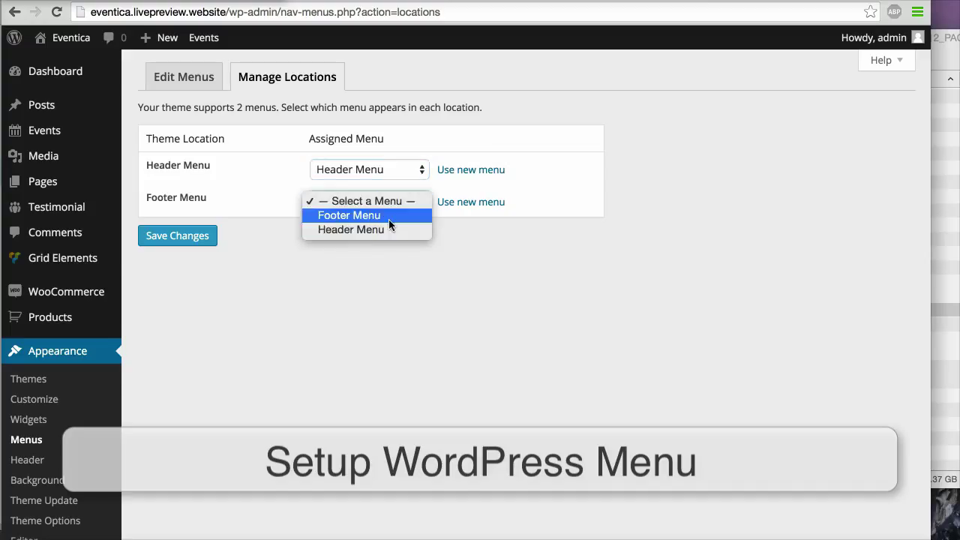
left_click(389, 219)
left_click(196, 241)
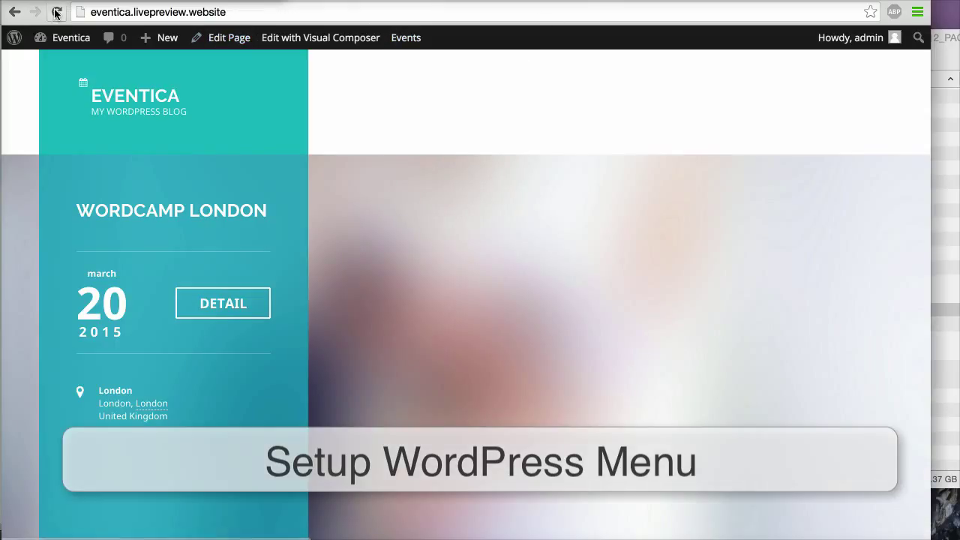
Step: Reload the site's front page and check the navigation menu in the header and the menu links in the footer
left_click(56, 12)
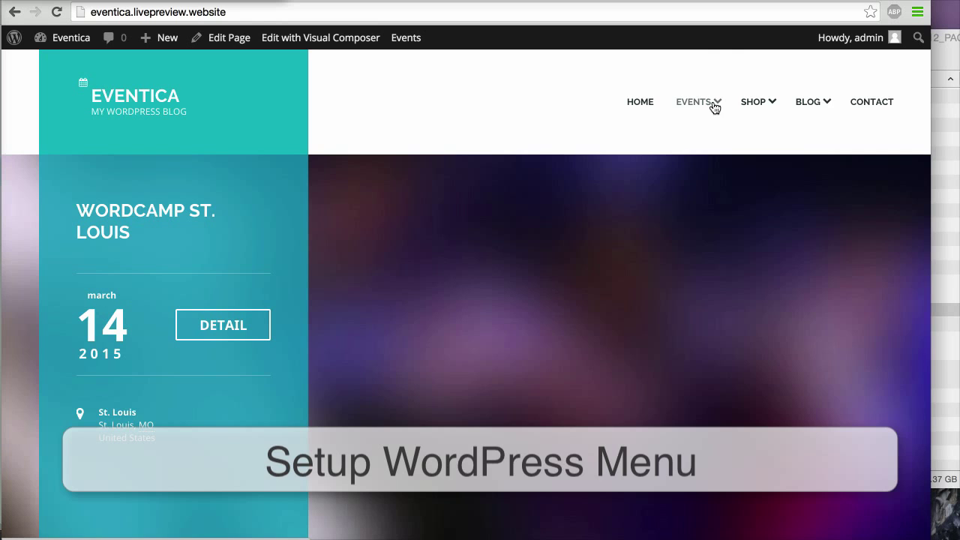
mouse_move(711, 104)
scroll(711, 105, "down", 15)
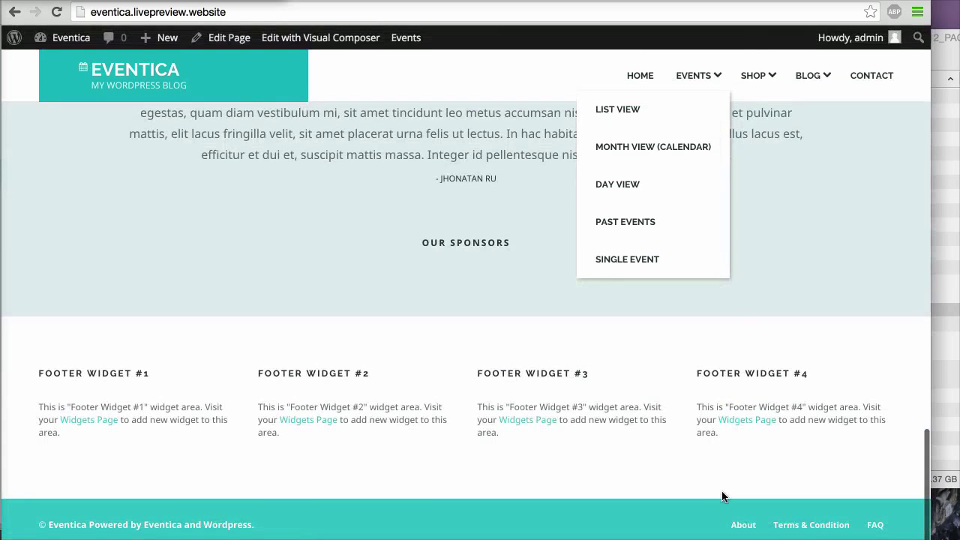
scroll(693, 251, "up", 15)
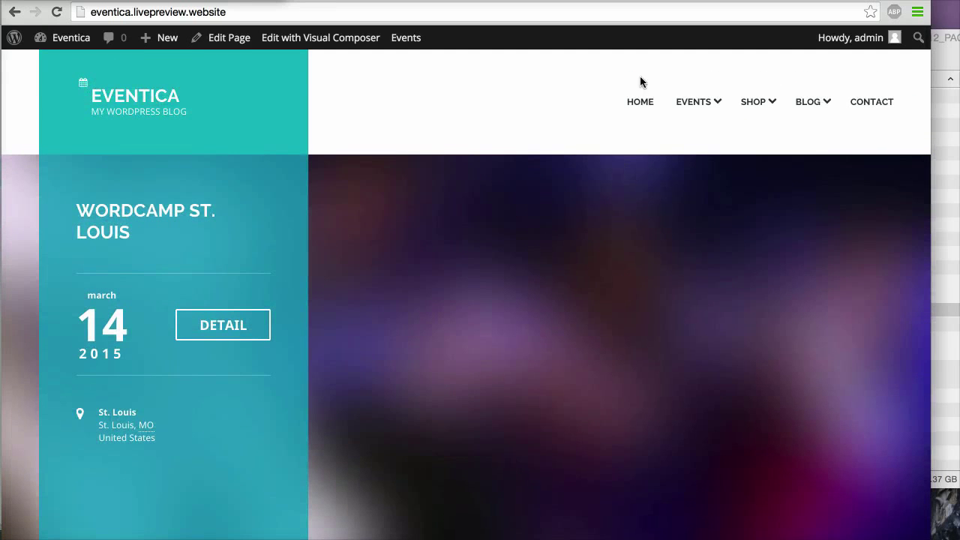
scroll(574, 176, "down", 15)
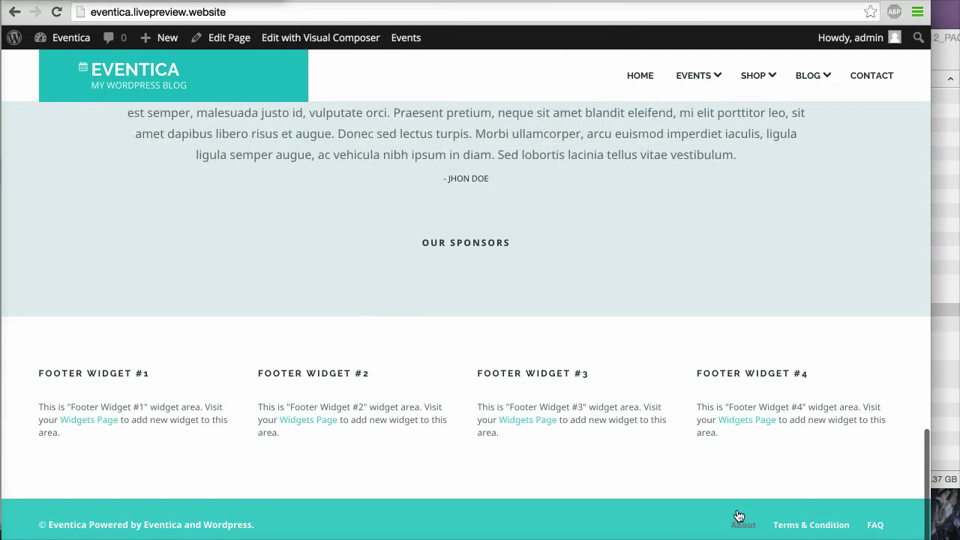
scroll(808, 461, "up", 10)
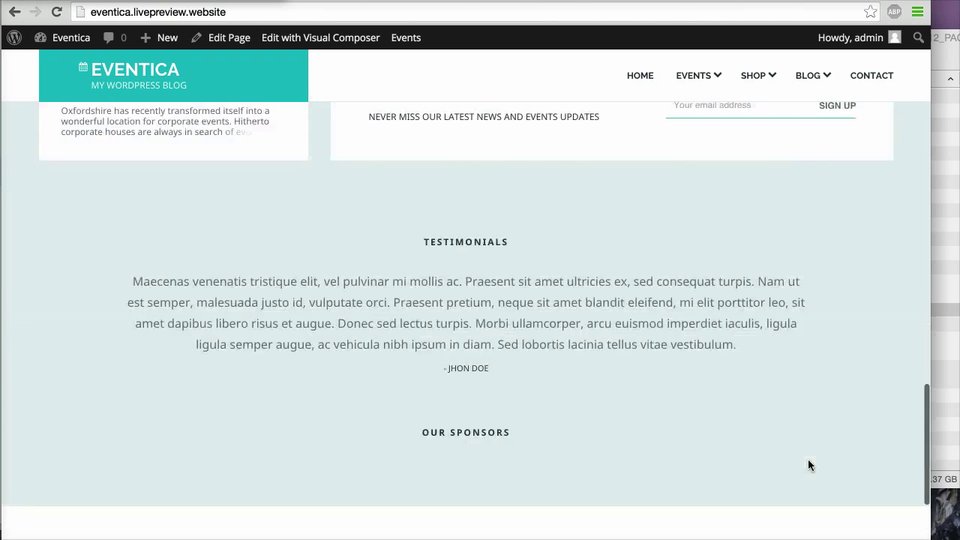
scroll(808, 460, "up", 8)
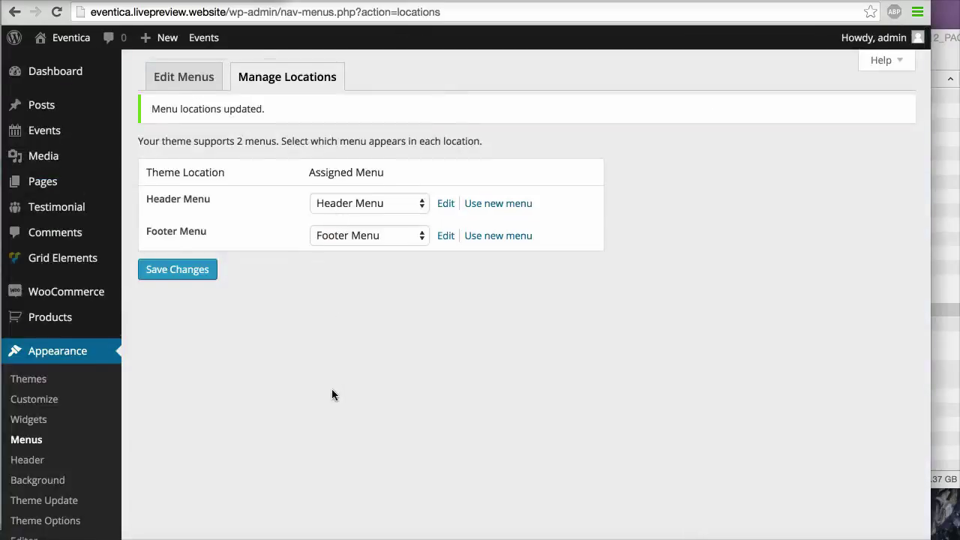
Step: Open the Widget Importer & Exporter and choose 02_dummy_widgets.wie from the 05_DUMMY_DATA folder as the import file
scroll(332, 396, "down", 4)
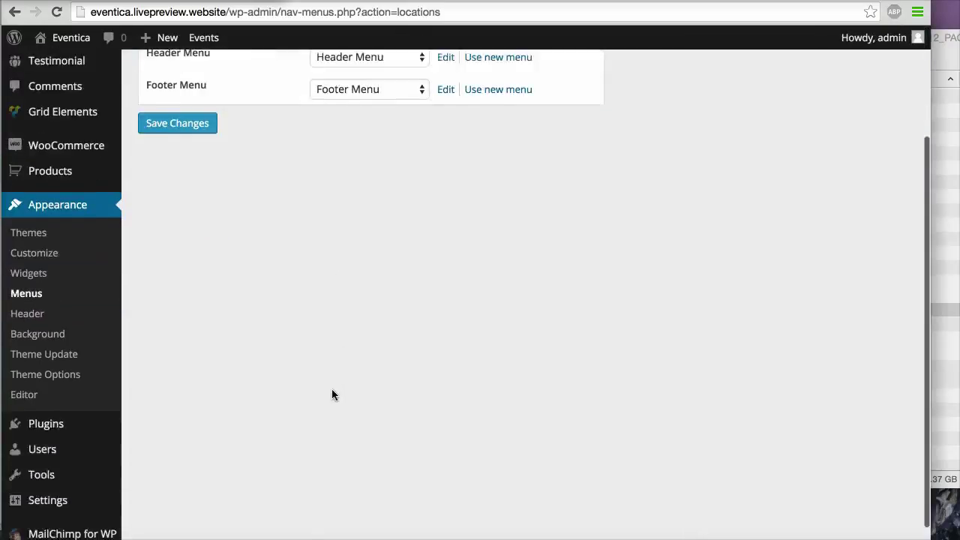
mouse_move(98, 458)
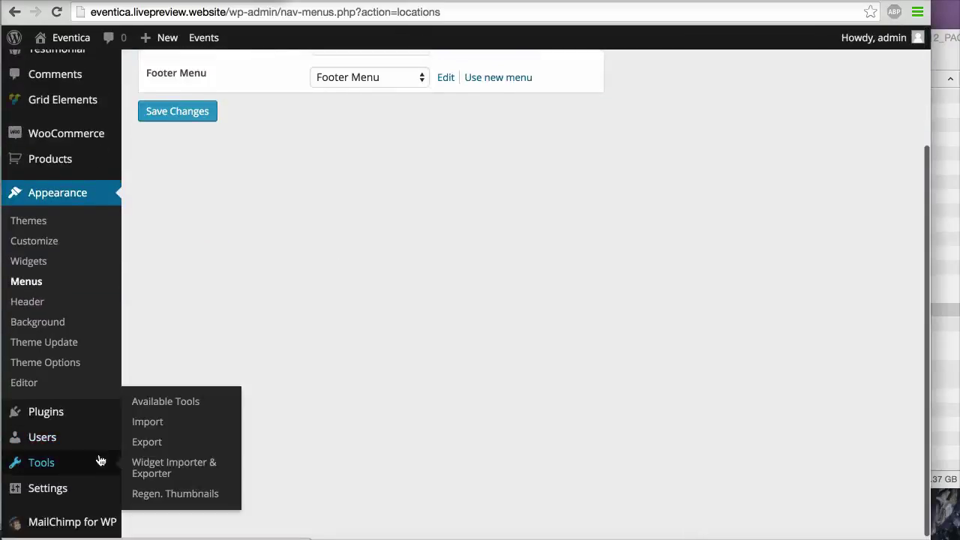
left_click(228, 472)
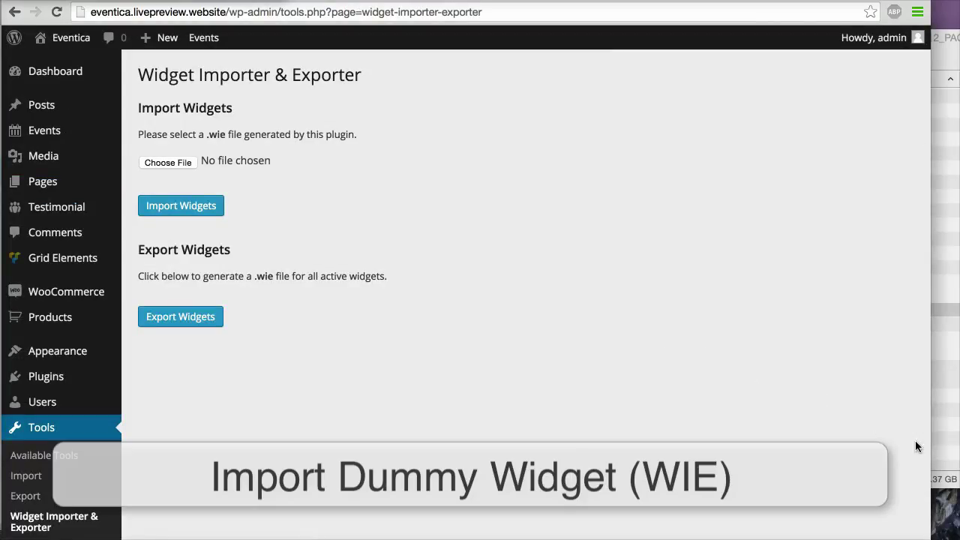
left_click(934, 454)
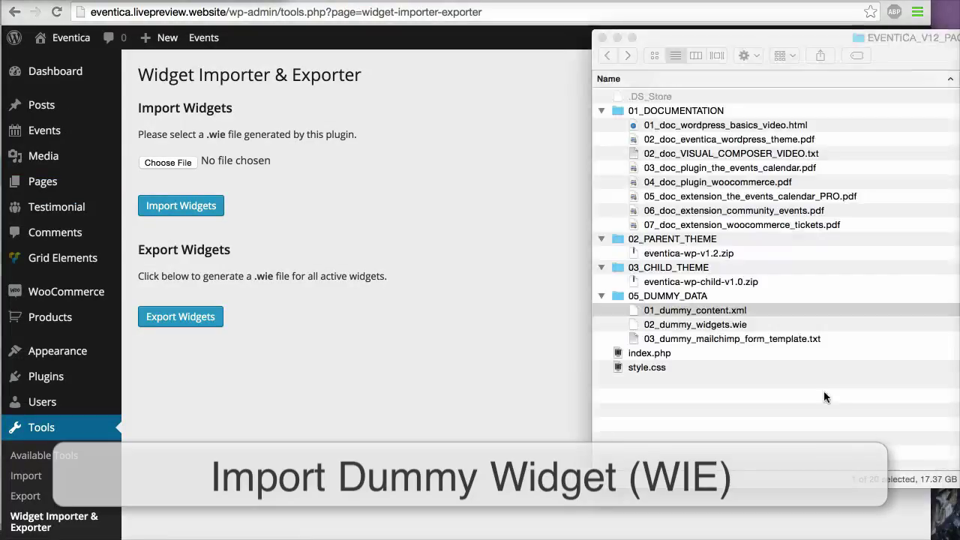
left_click(725, 339)
left_click(697, 324)
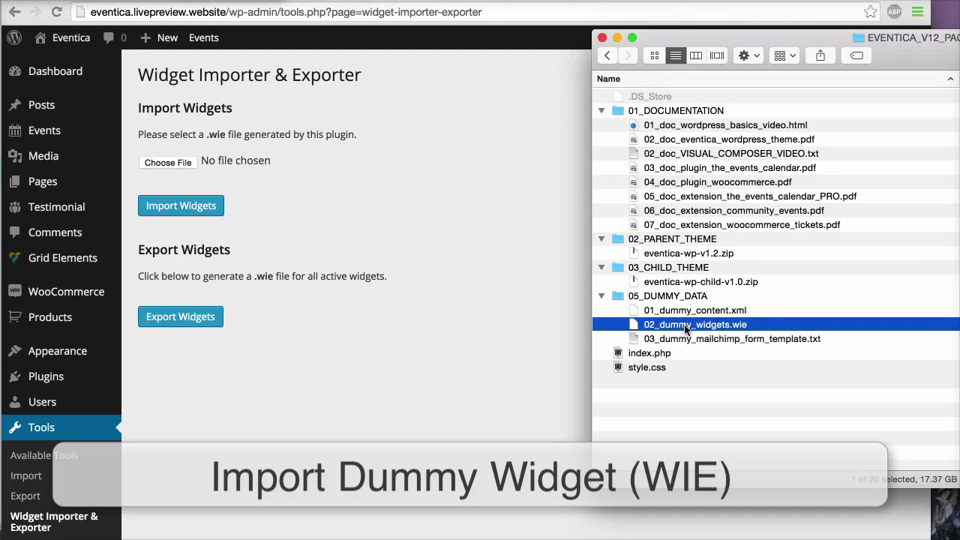
left_click_drag(686, 329, 232, 161)
left_click(307, 227)
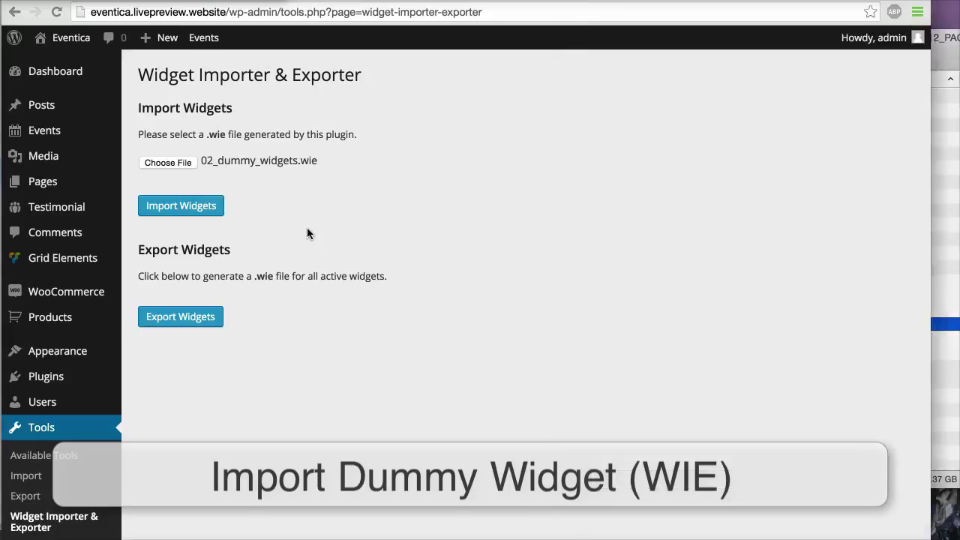
Step: Import the widgets from the chosen file and review the import results for each widget area
left_click(212, 211)
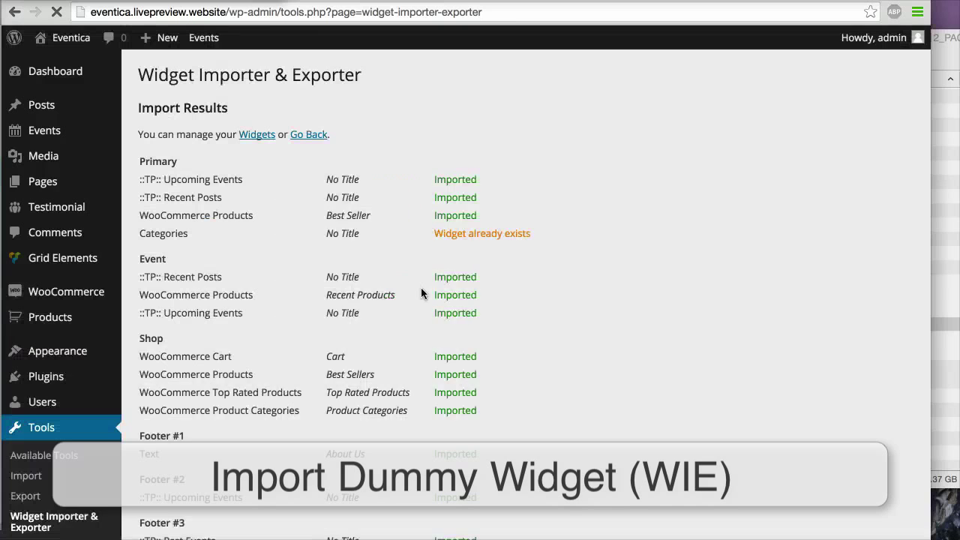
scroll(450, 313, "down", 3)
scroll(456, 321, "up", 3)
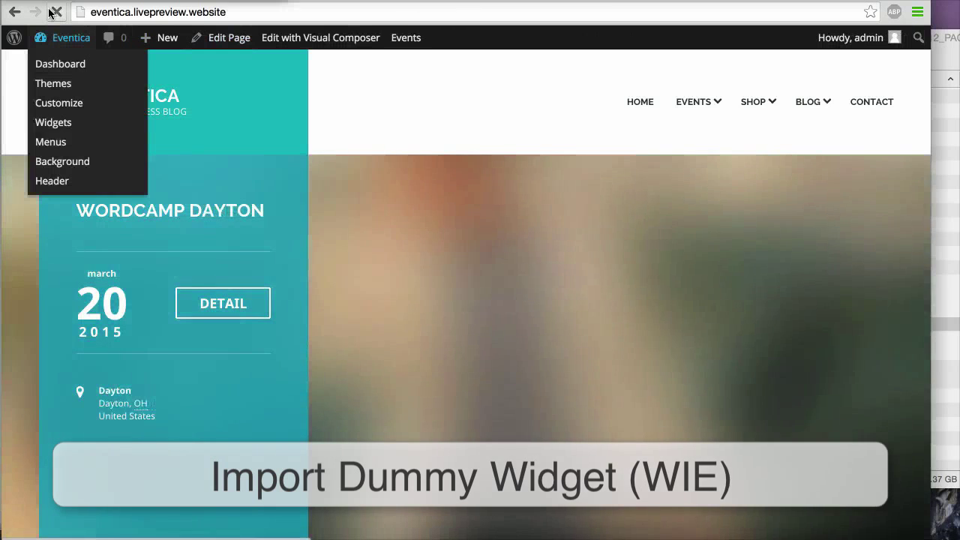
Step: Reload the site's front page and check the imported widgets in the footer columns and the rest of the homepage
left_click(54, 12)
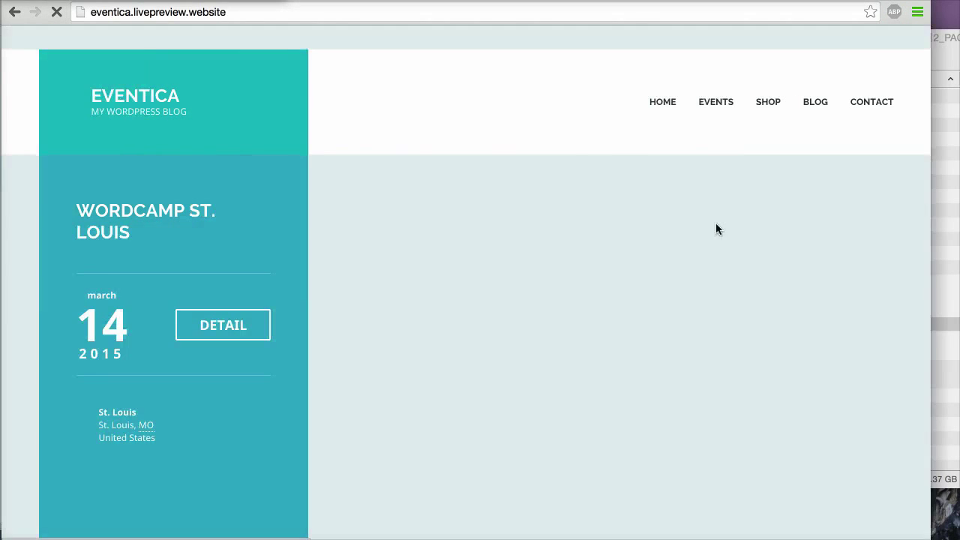
scroll(717, 227, "down", 6)
scroll(716, 227, "down", 10)
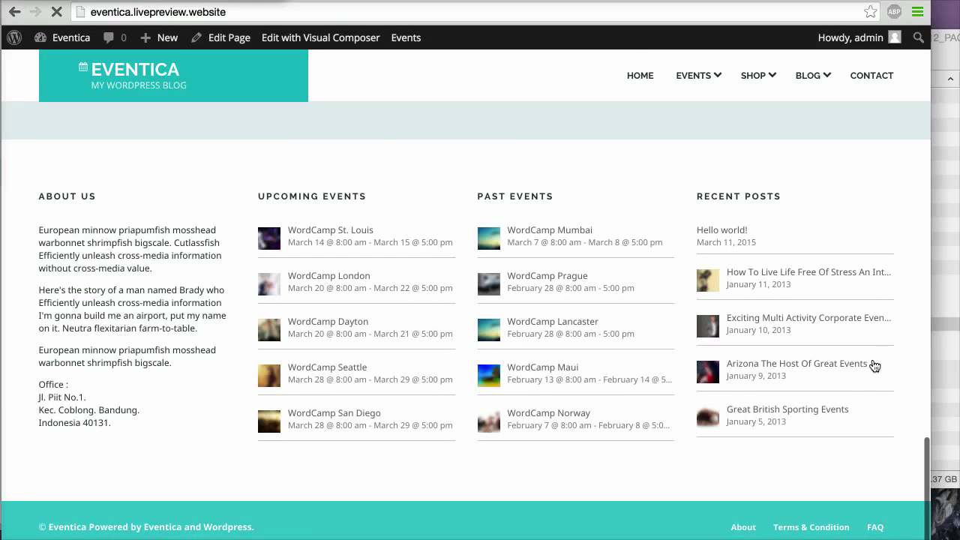
scroll(858, 345, "up", 10)
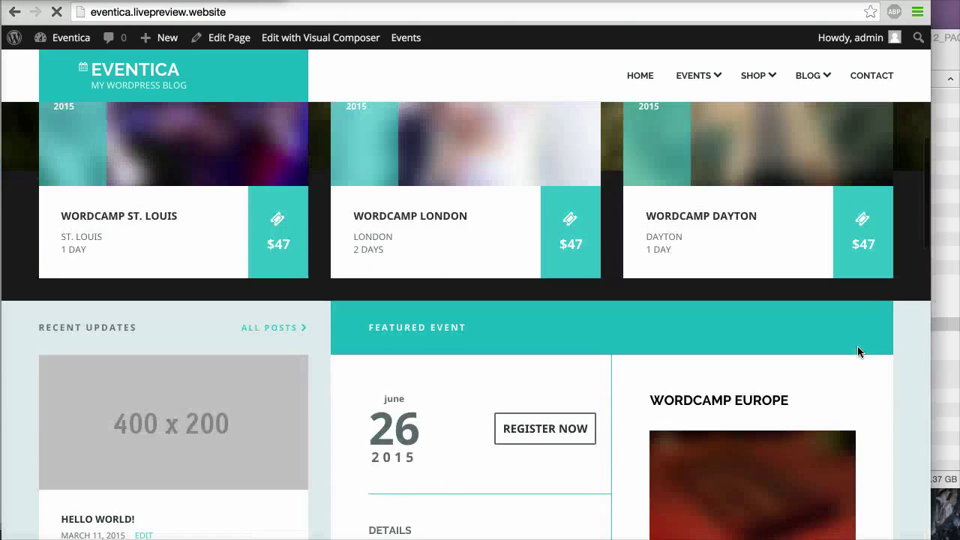
scroll(857, 350, "up", 5)
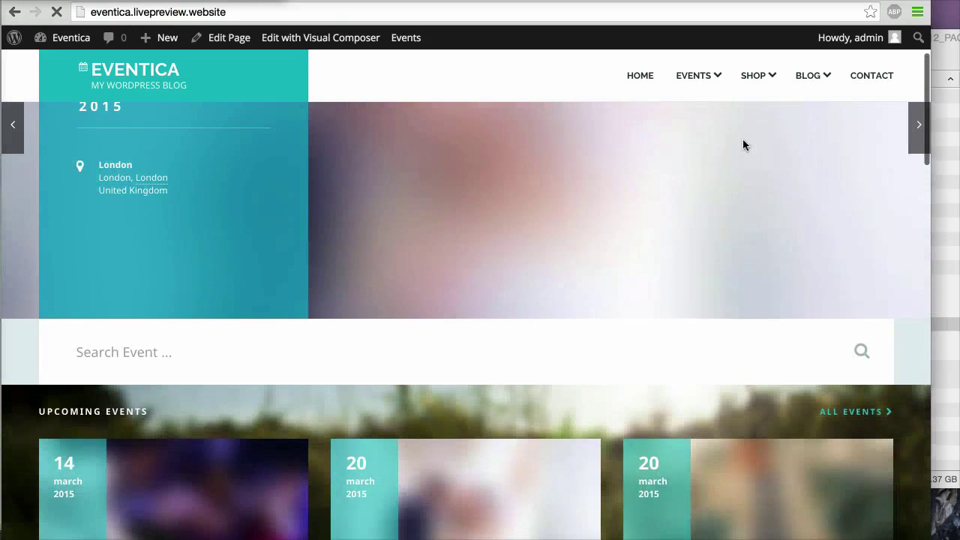
mouse_move(719, 94)
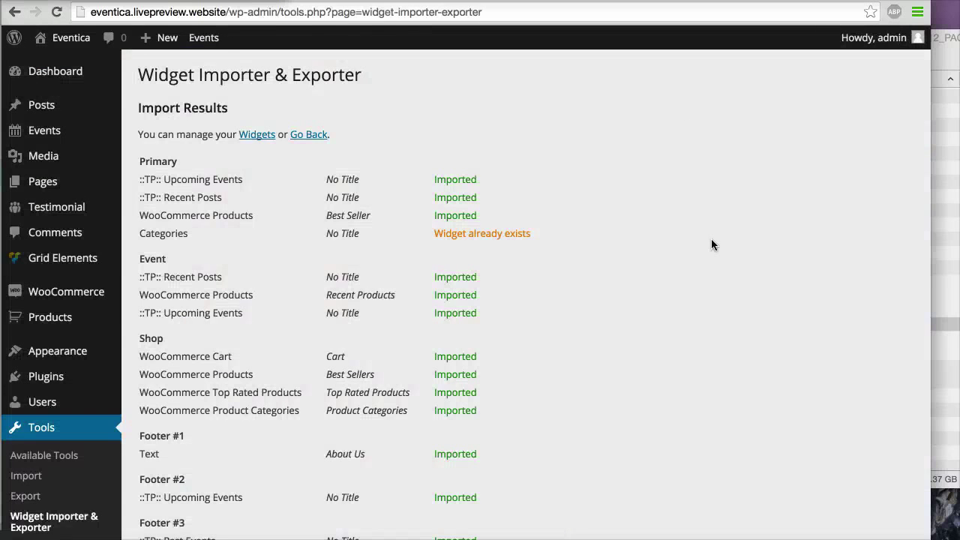
Step: Set the permalink structure to Post name and the product permalink base to Shop base, and save the changes
scroll(712, 238, "down", 3)
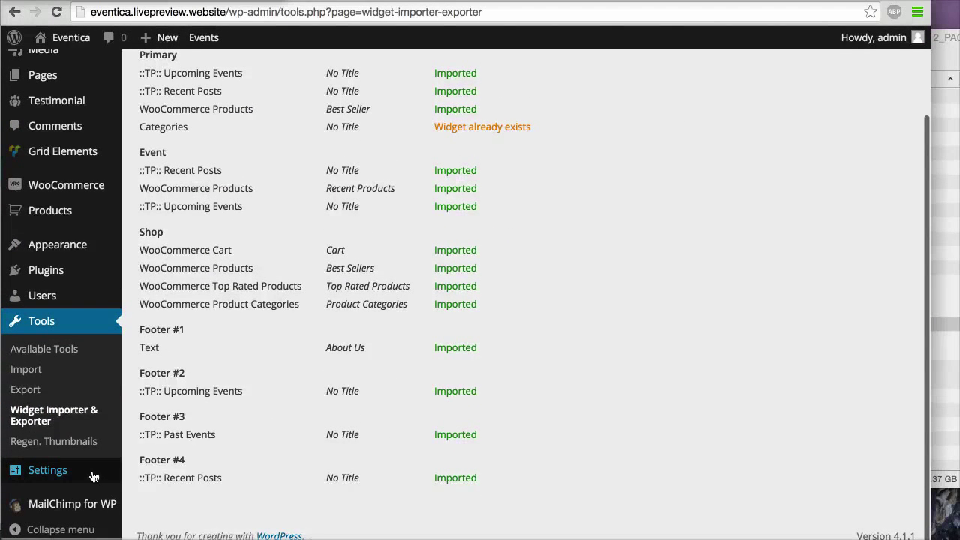
mouse_move(92, 477)
left_click(202, 456)
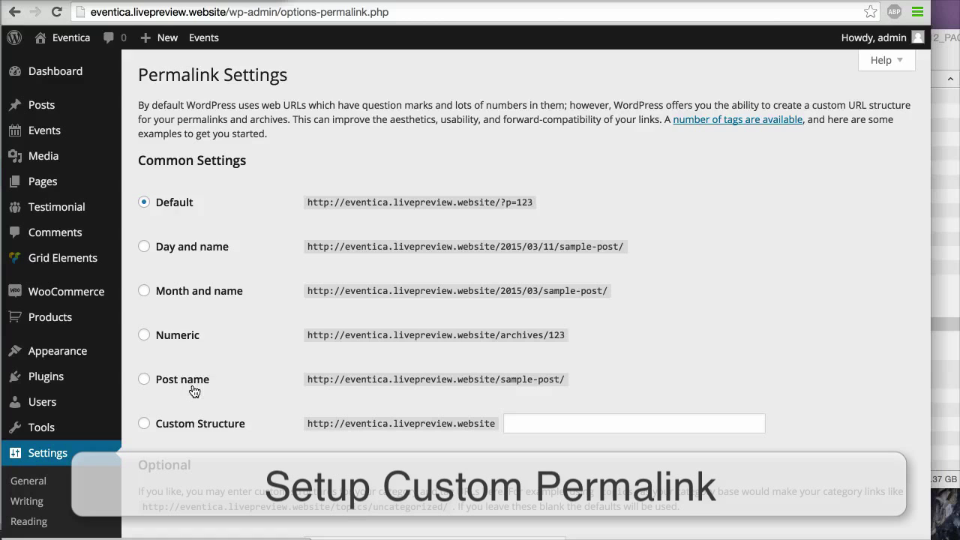
left_click(193, 389)
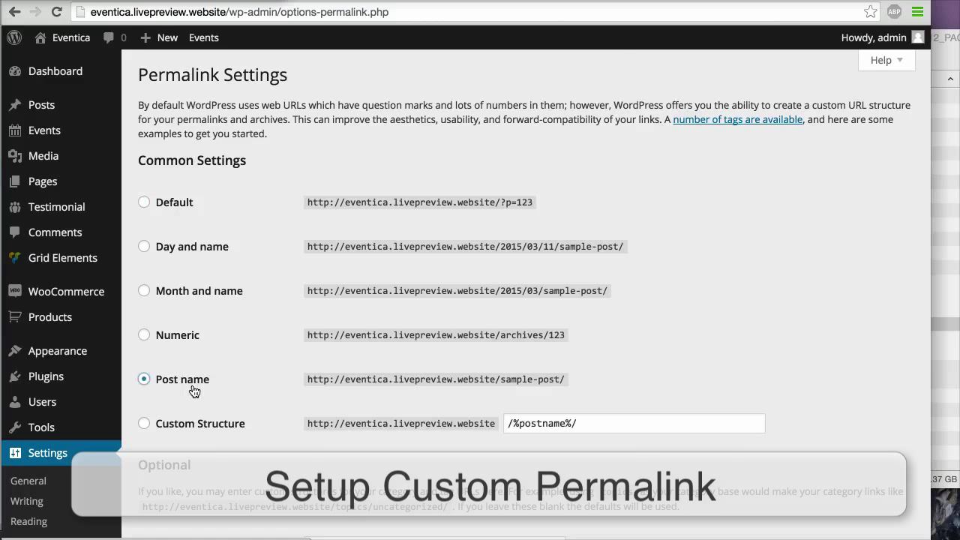
scroll(194, 391, "down", 10)
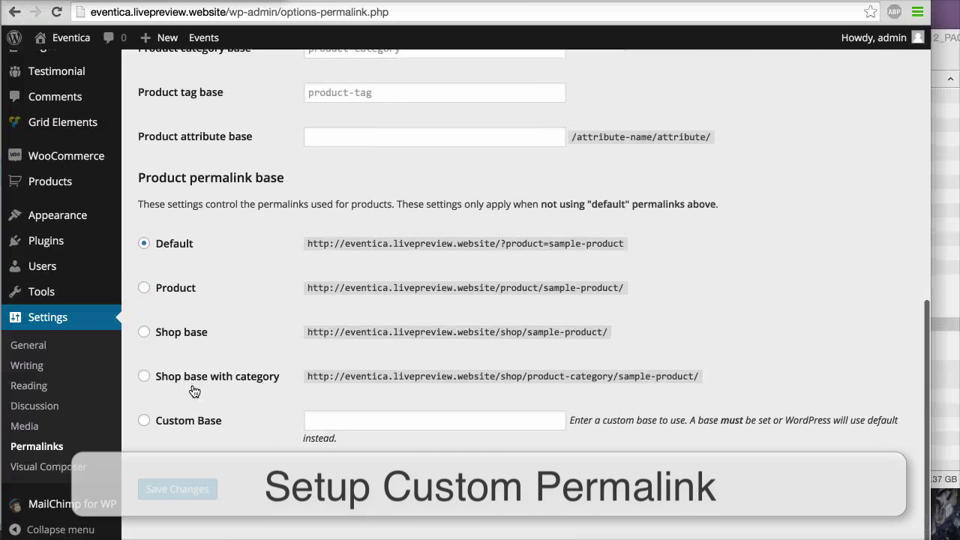
left_click(159, 328)
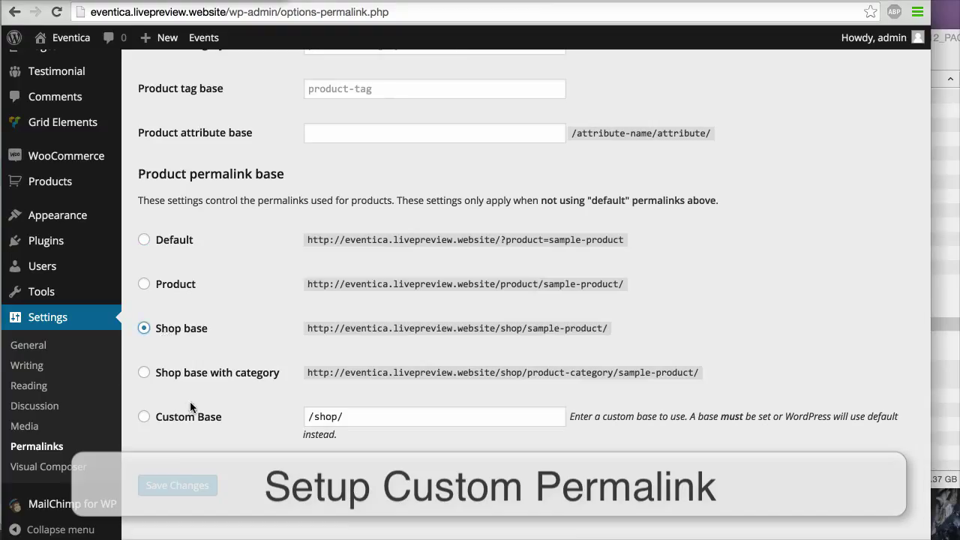
left_click(185, 491)
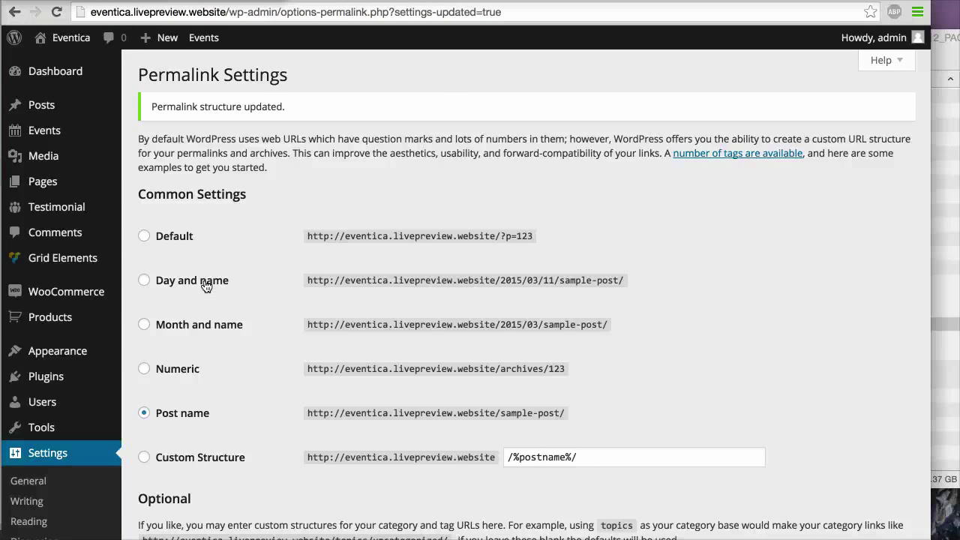
Step: Examine the WooCommerce system status report, including the memory limit, server environment, plugins and WC Pages sections
mouse_move(64, 292)
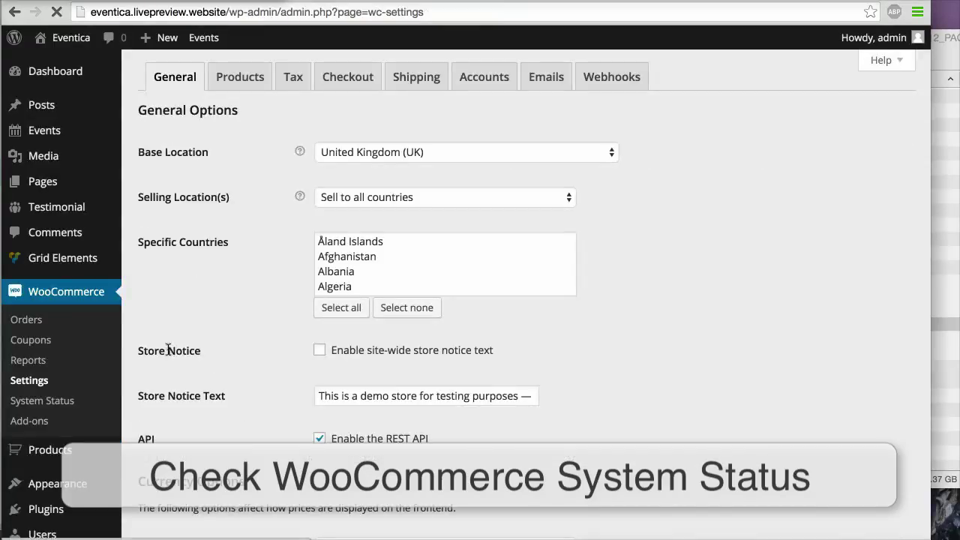
left_click(83, 405)
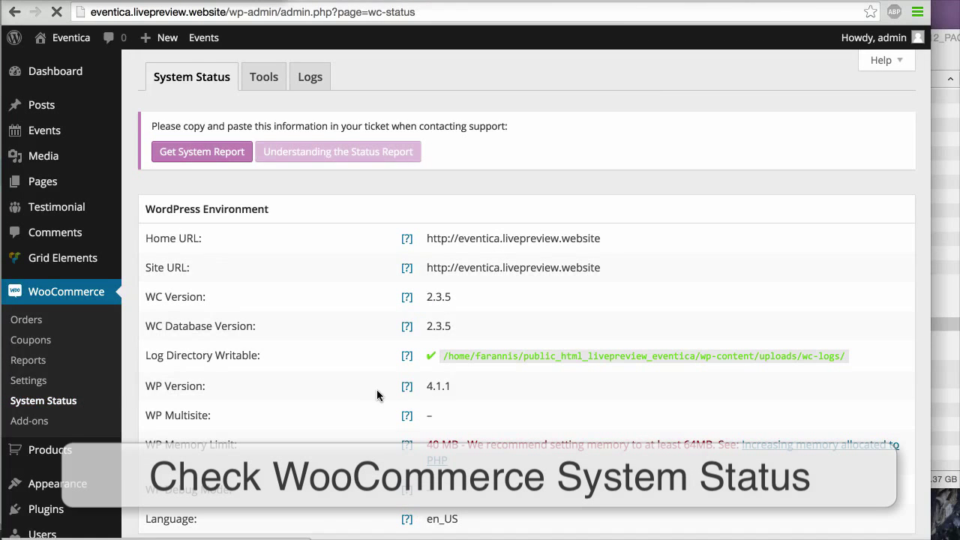
scroll(378, 390, "down", 2)
scroll(379, 391, "up", 2)
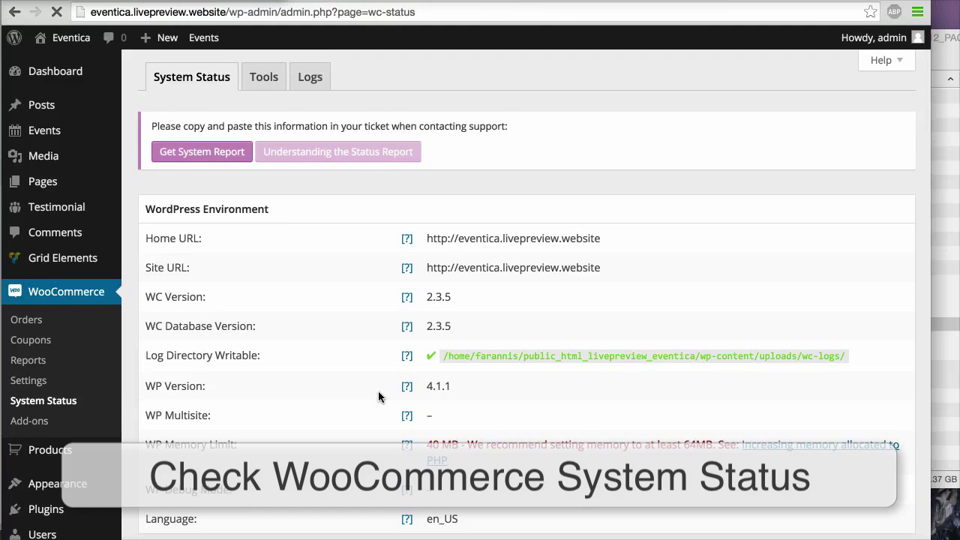
scroll(379, 391, "down", 4)
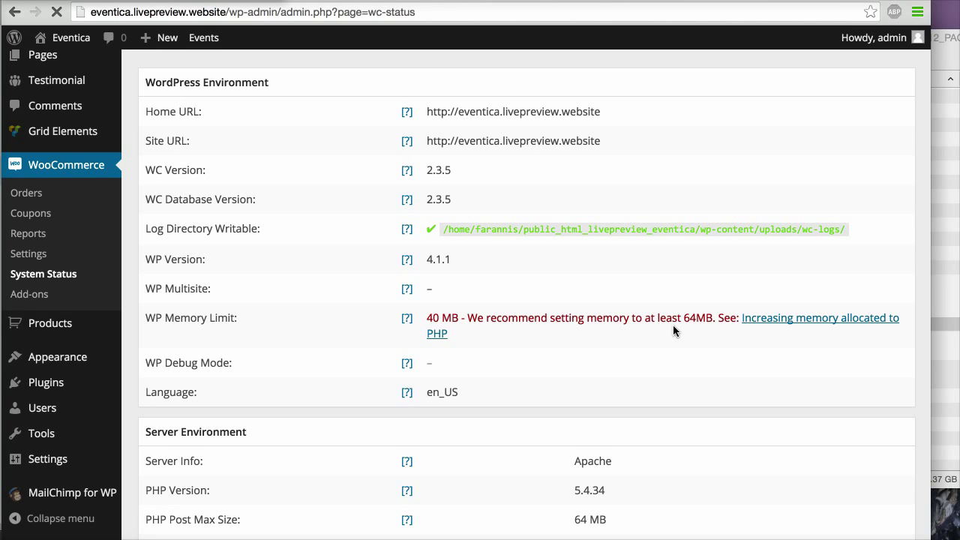
scroll(673, 326, "down", 8)
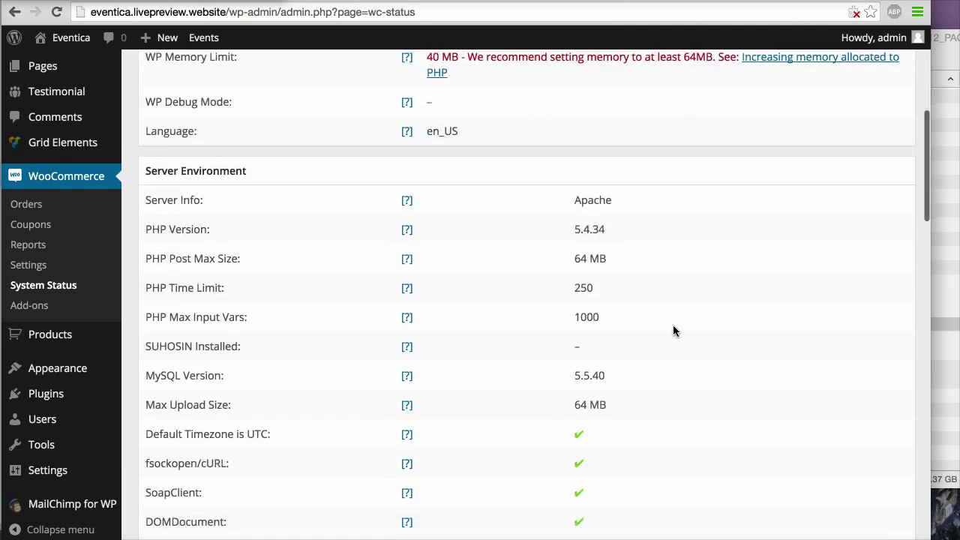
scroll(673, 331, "down", 20)
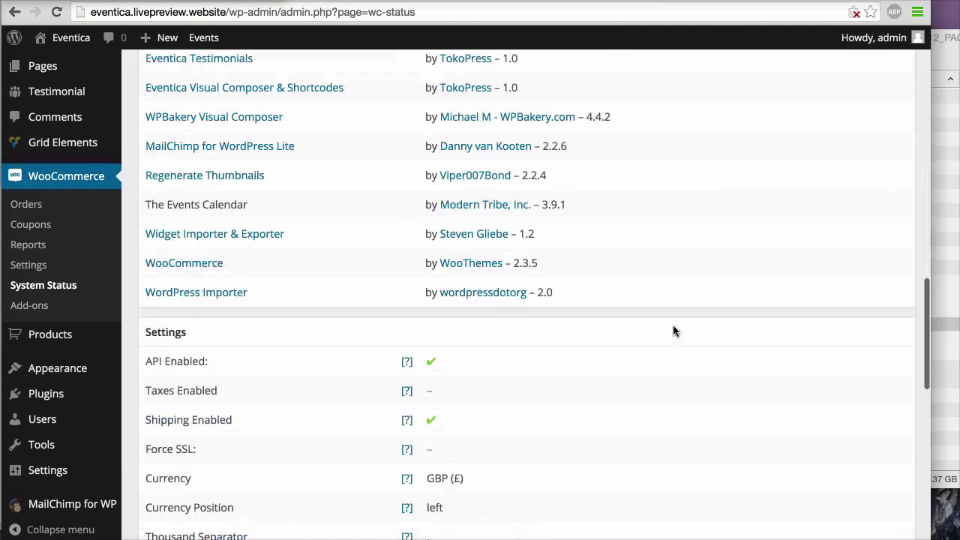
scroll(673, 331, "down", 12)
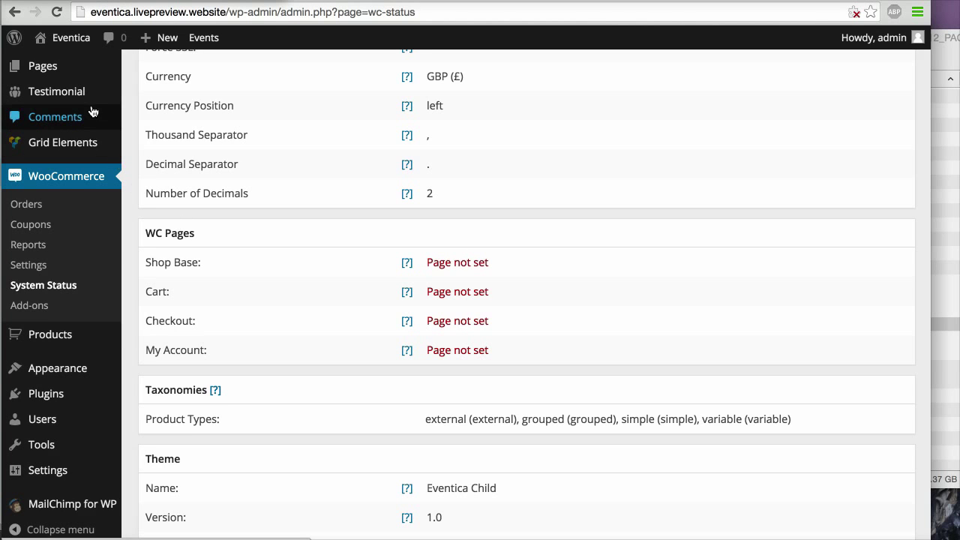
scroll(93, 112, "up", 2)
Step: In the WooCommerce product display settings, assign Shop as the Shop Page and save the changes
left_click(48, 337)
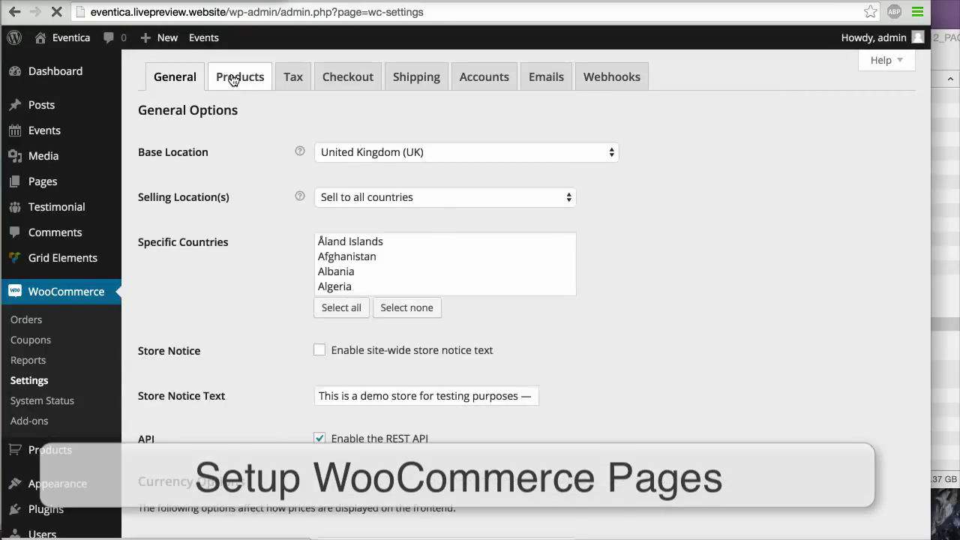
left_click(233, 79)
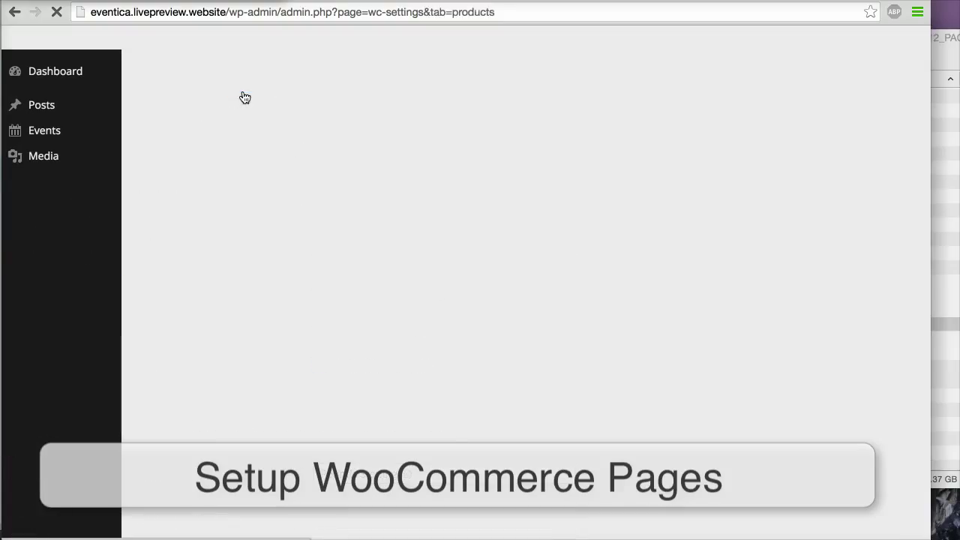
left_click(196, 111)
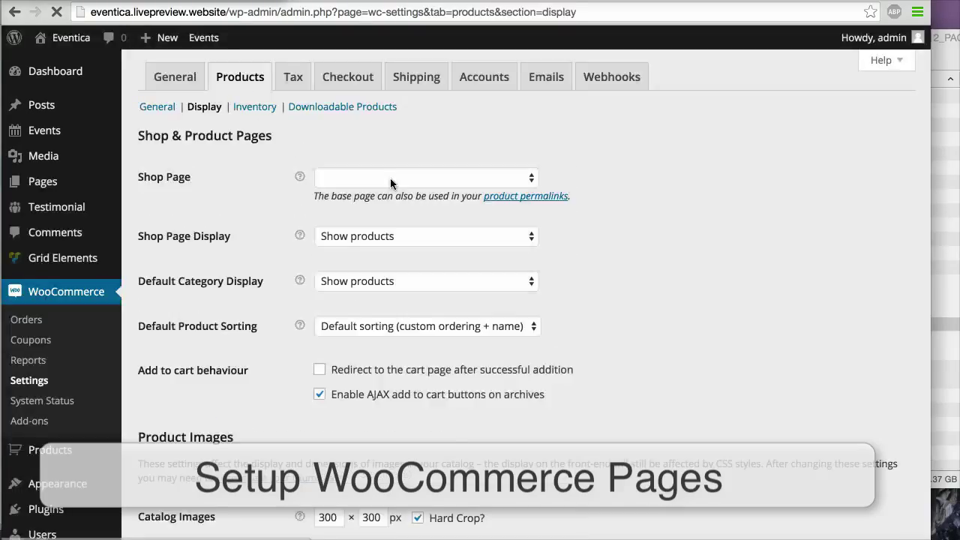
left_click(401, 182)
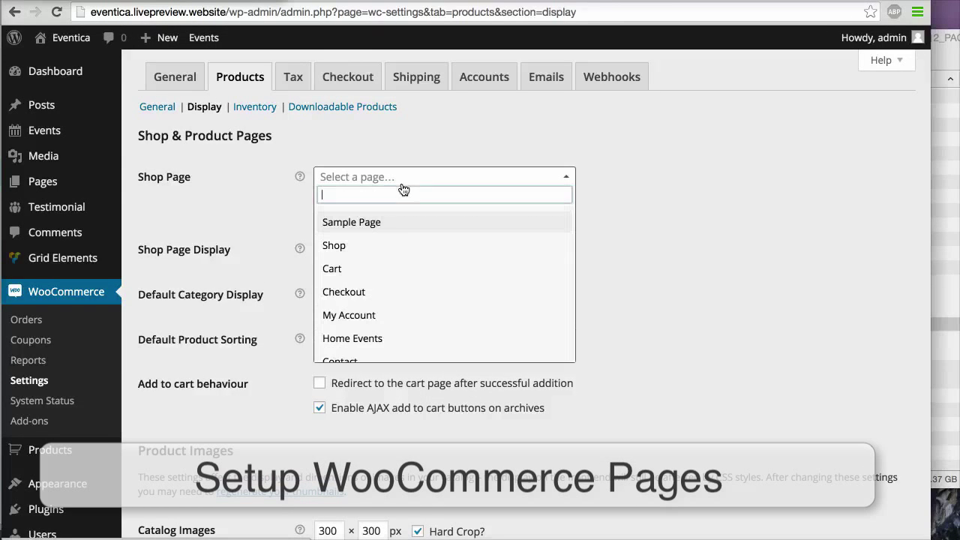
left_click(397, 246)
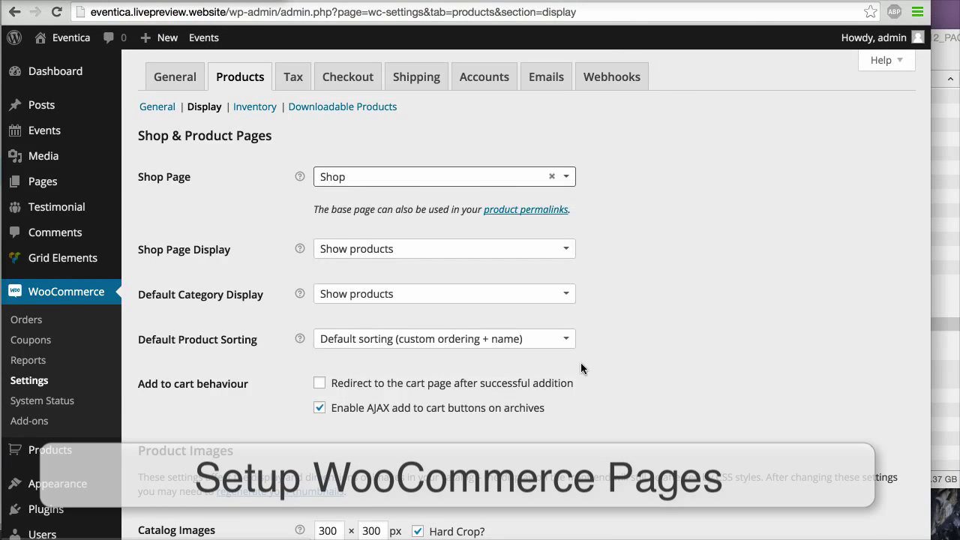
scroll(581, 363, "down", 5)
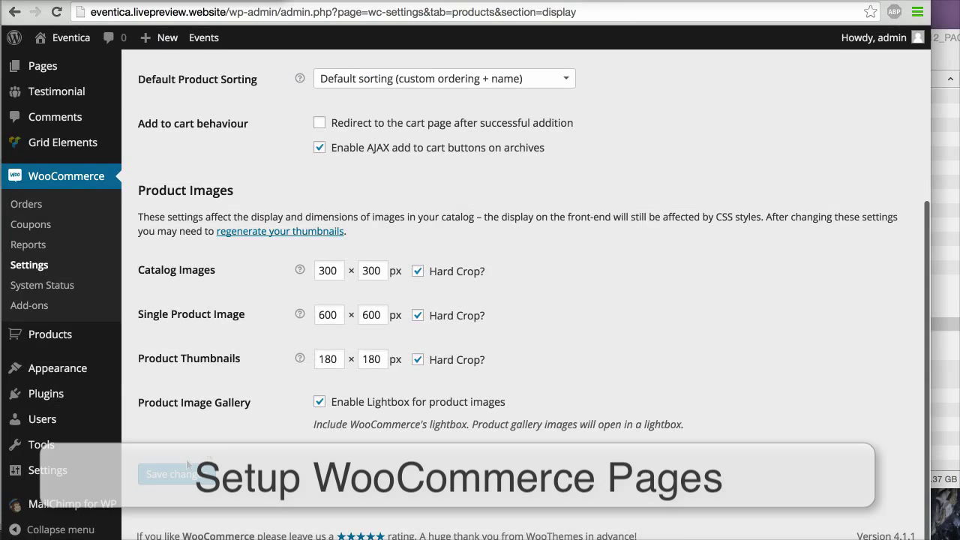
left_click(187, 478)
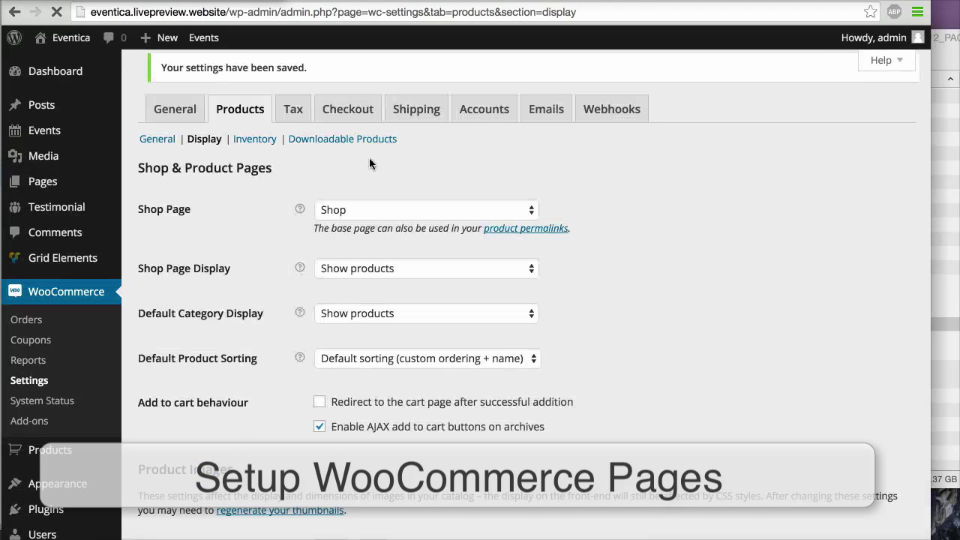
Step: In the WooCommerce checkout settings, assign Cart as the Cart Page
left_click(351, 84)
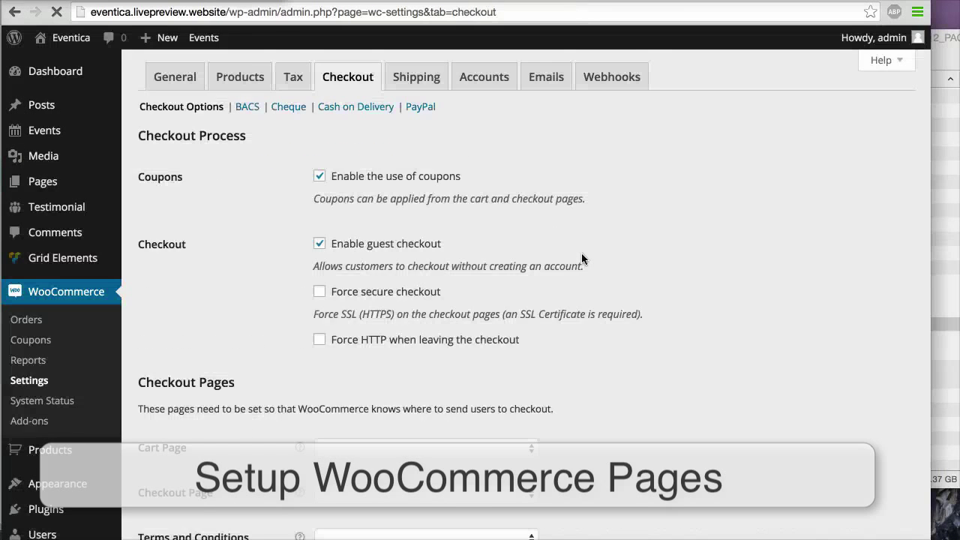
scroll(554, 288, "down", 3)
scroll(554, 288, "down", 2)
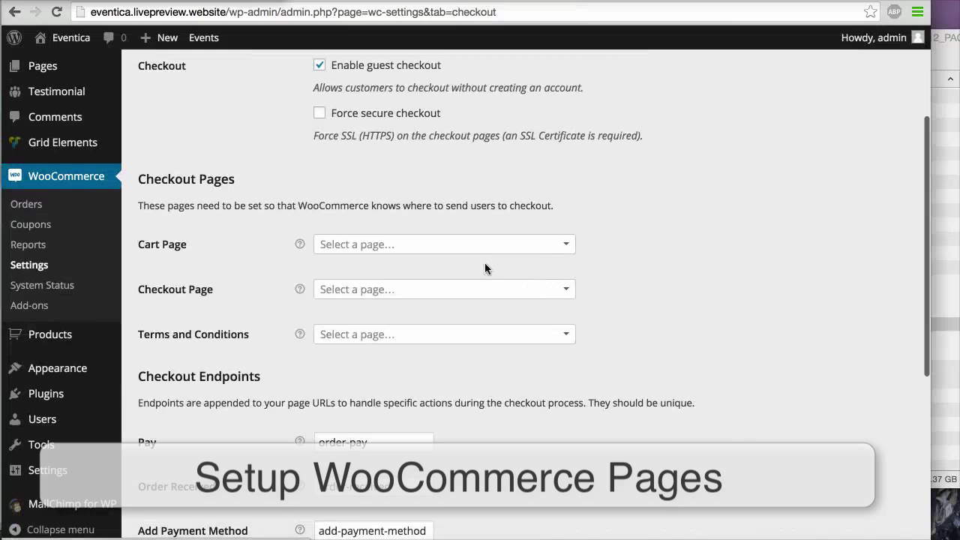
left_click(463, 246)
left_click(446, 335)
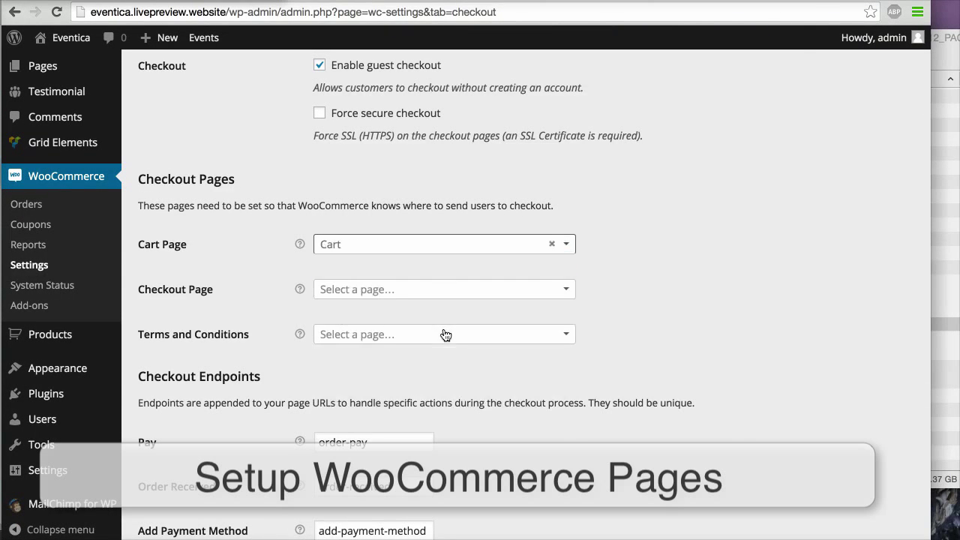
Step: Assign Checkout as the Checkout Page and save the checkout settings
left_click(421, 298)
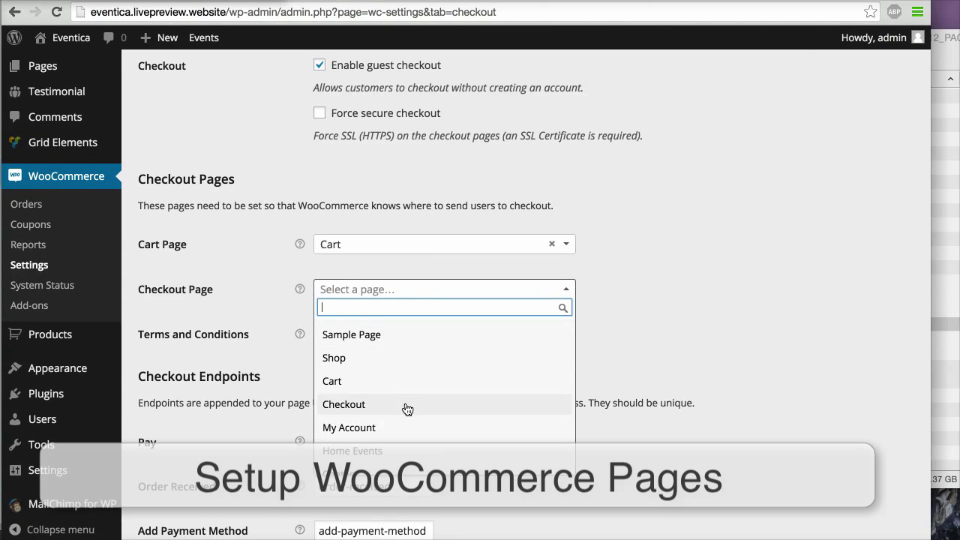
scroll(405, 409, "down", 5)
scroll(407, 409, "up", 4)
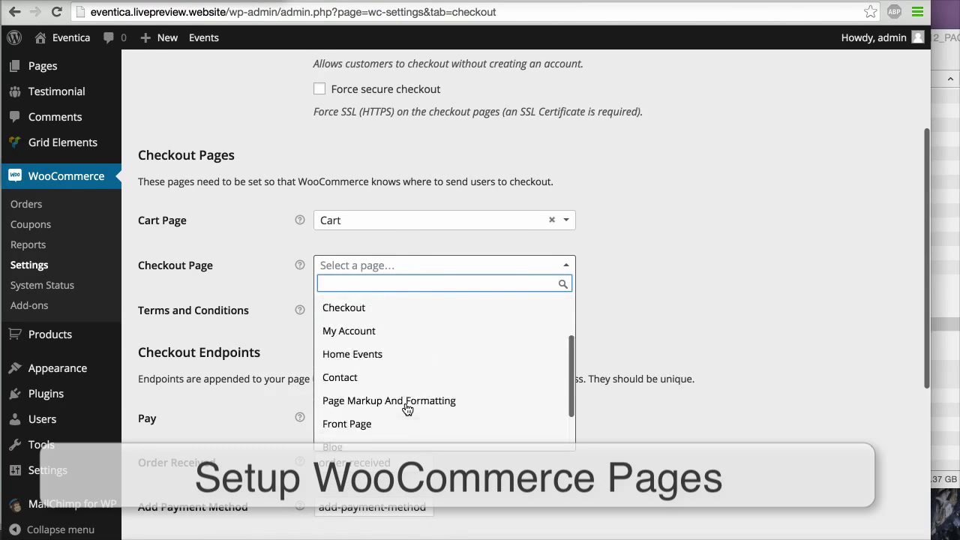
left_click(435, 332)
scroll(572, 375, "down", 5)
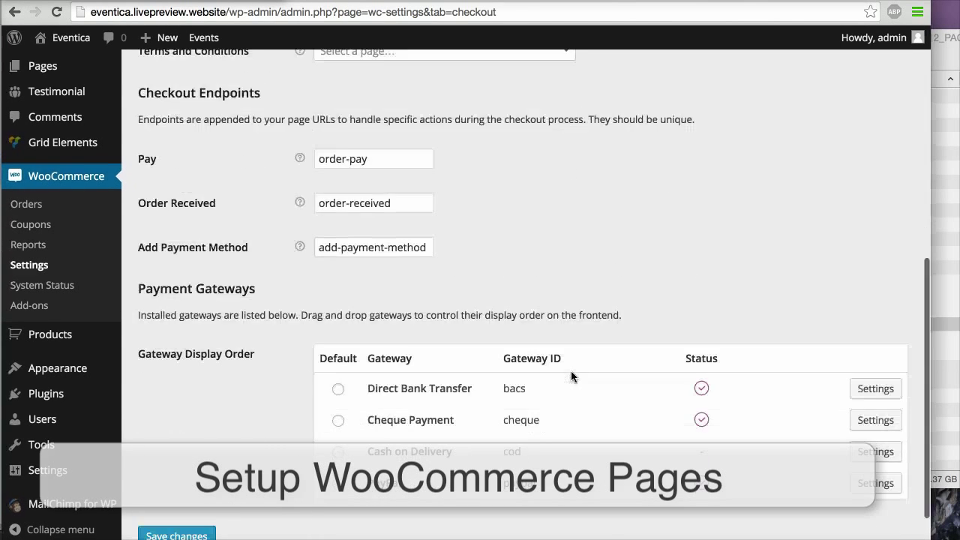
left_click(192, 480)
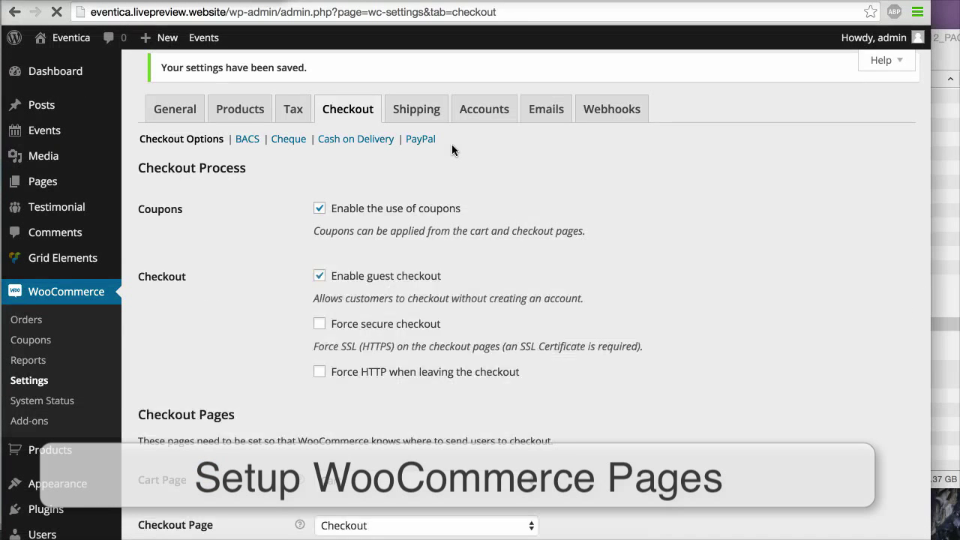
Step: In the WooCommerce account settings, assign My Account as the My Account Page and save the changes
left_click(484, 109)
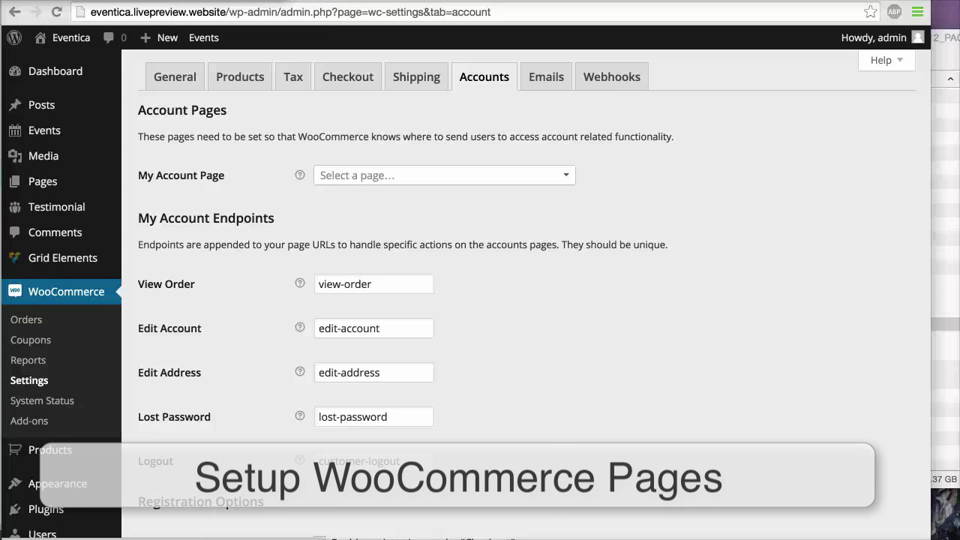
left_click(352, 173)
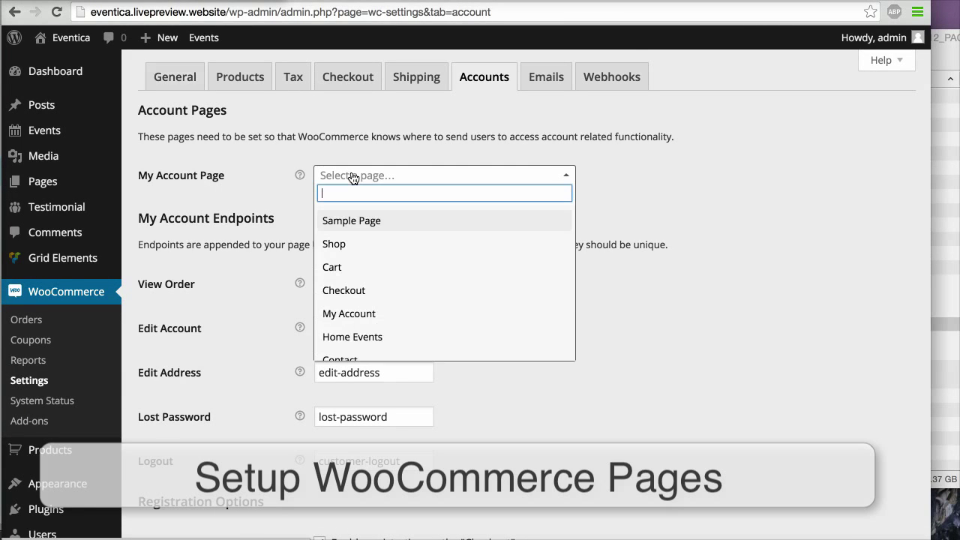
left_click(358, 315)
scroll(235, 369, "down", 5)
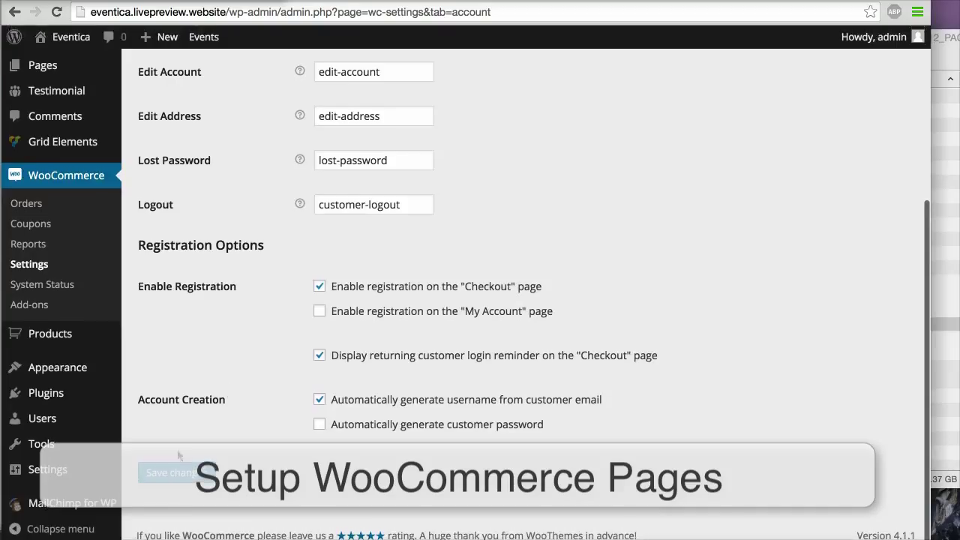
left_click(176, 473)
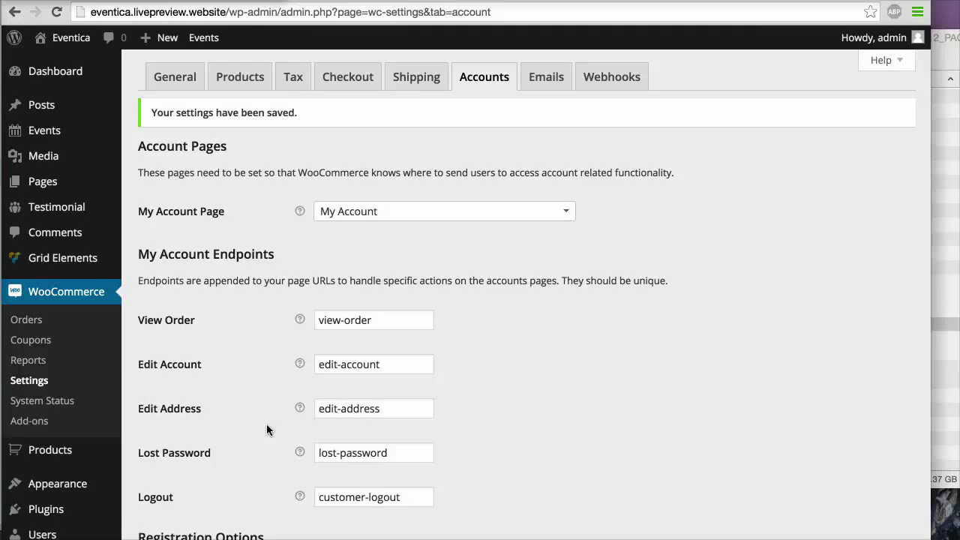
Step: Go to the WordPress menu editor and load Header Menu for editing
scroll(267, 429, "down", 4)
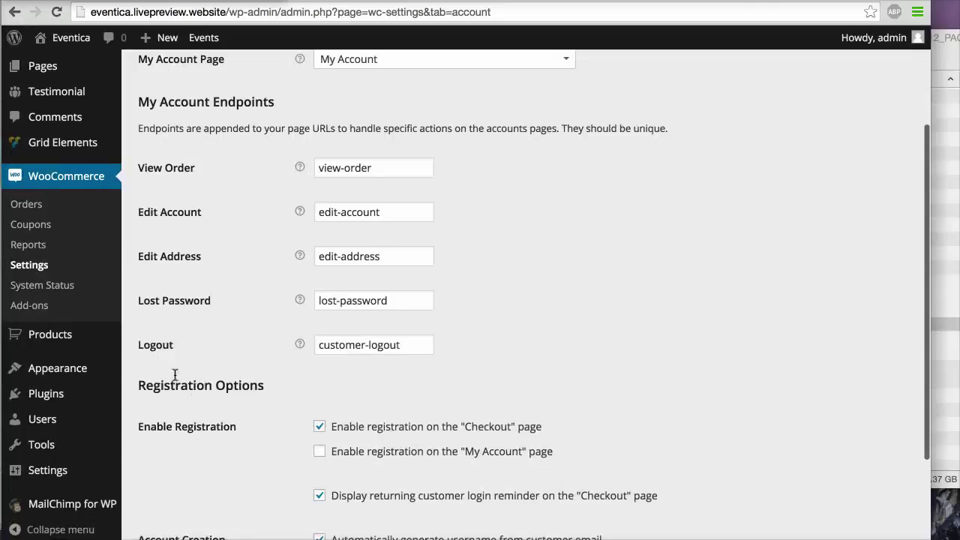
mouse_move(37, 369)
left_click(160, 409)
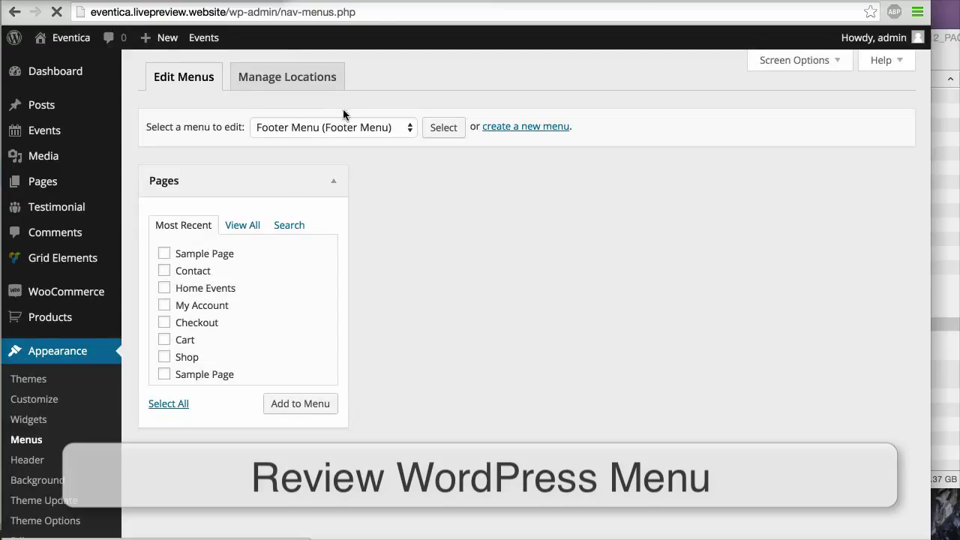
left_click(363, 128)
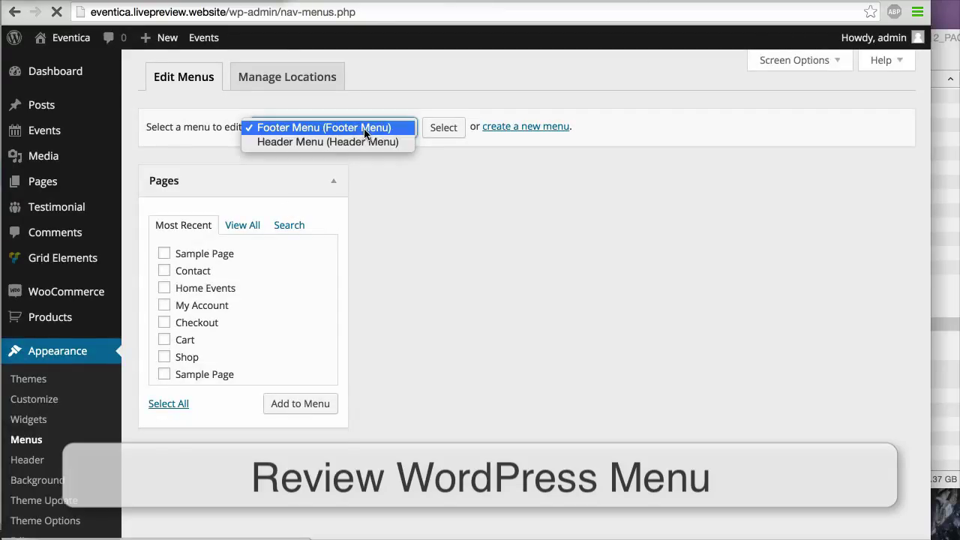
left_click(375, 142)
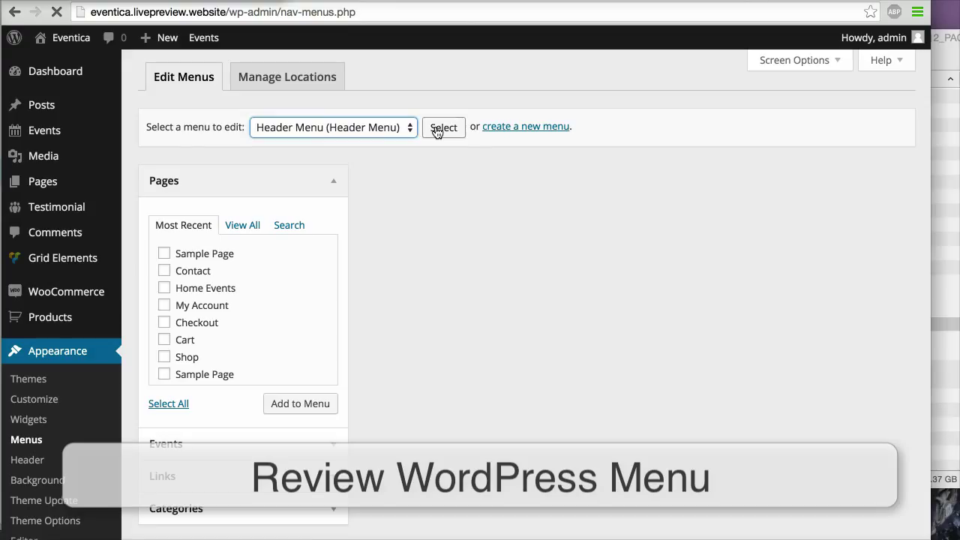
left_click(440, 129)
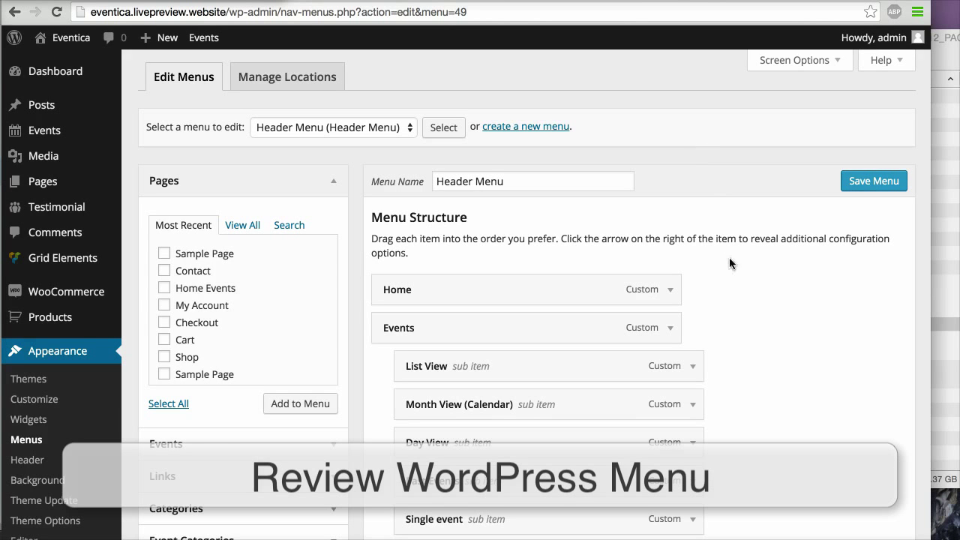
Step: Examine the URL of the Events menu item, highlighting its demo domain and folder portion
scroll(729, 257, "down", 2)
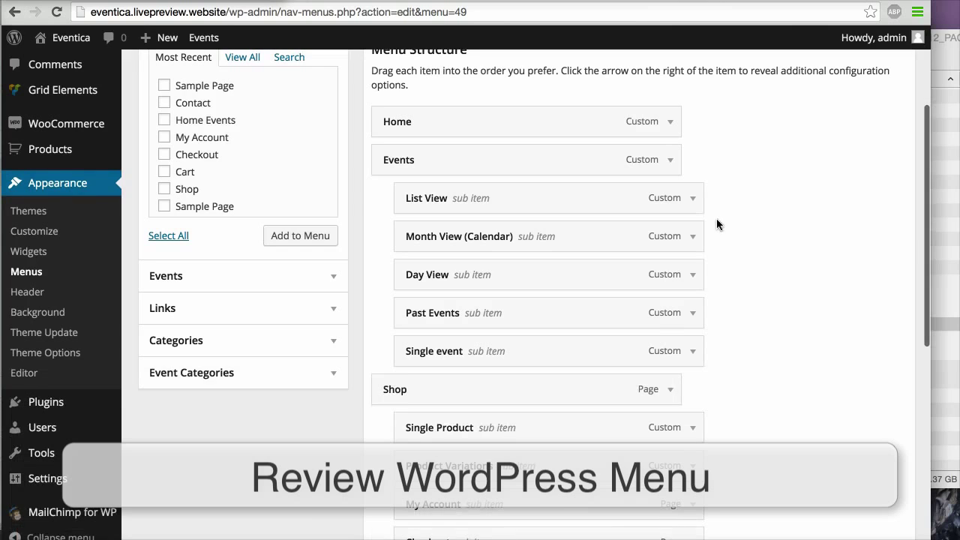
left_click(669, 160)
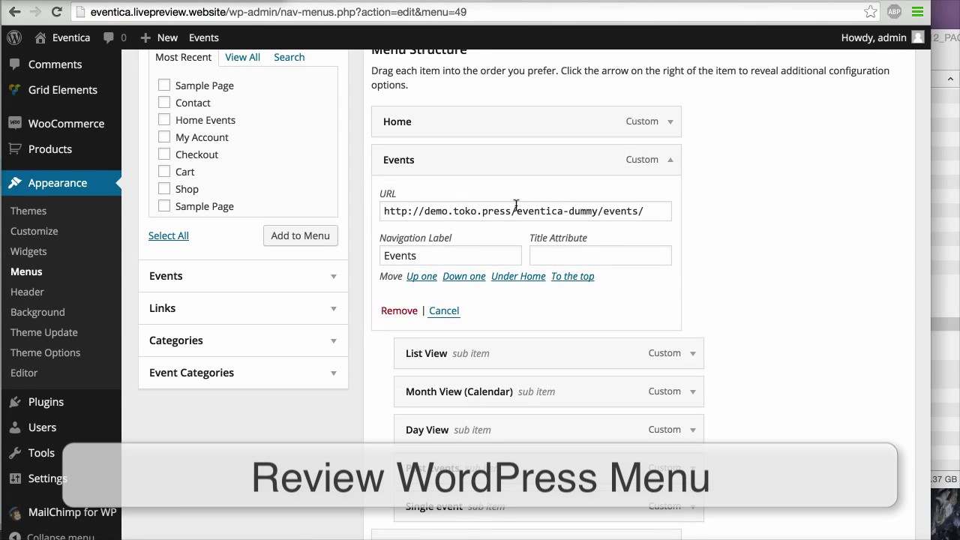
left_click(603, 213)
left_click_drag(576, 211, 424, 210)
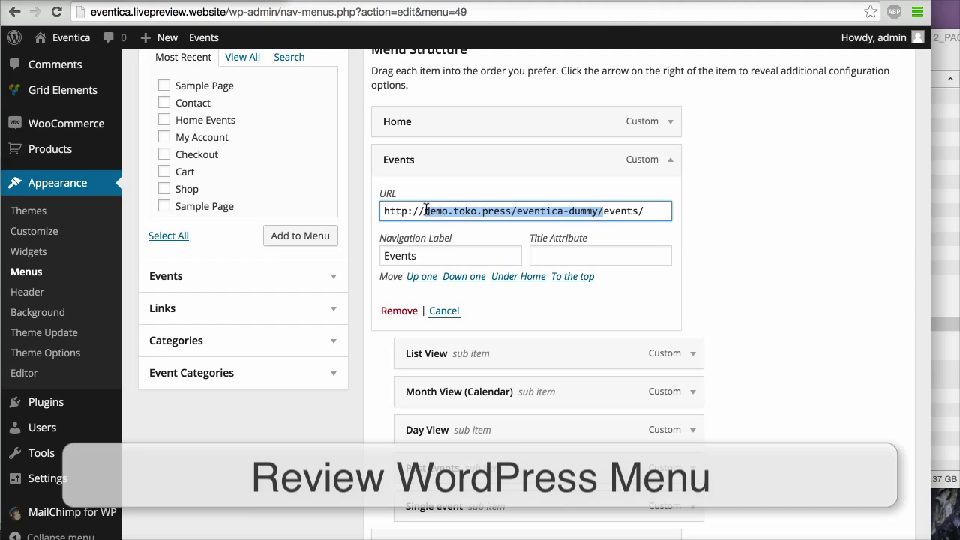
left_click(670, 161)
Step: Check the URLs of the List View, Month View, Day View and Past Events sub items, and review the remaining menu structure and settings
left_click(696, 201)
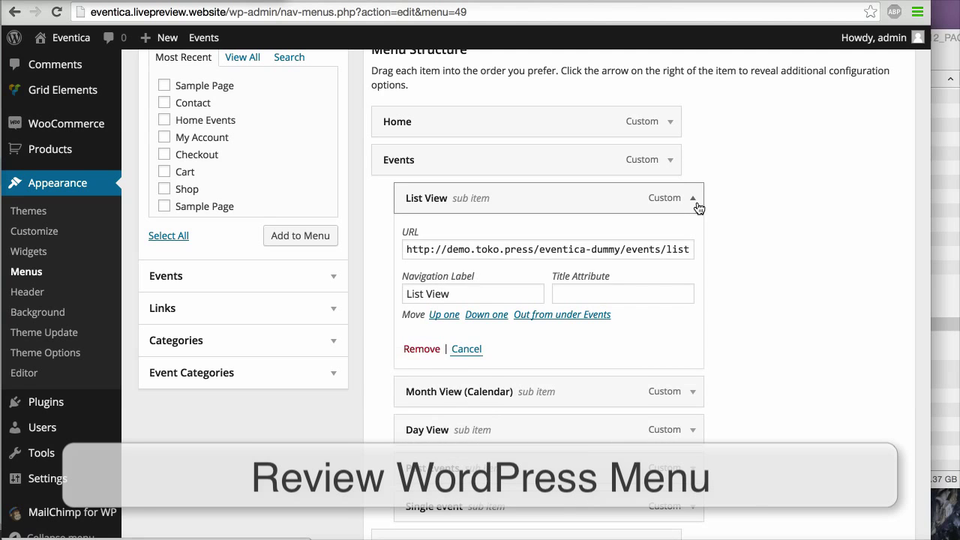
left_click(695, 237)
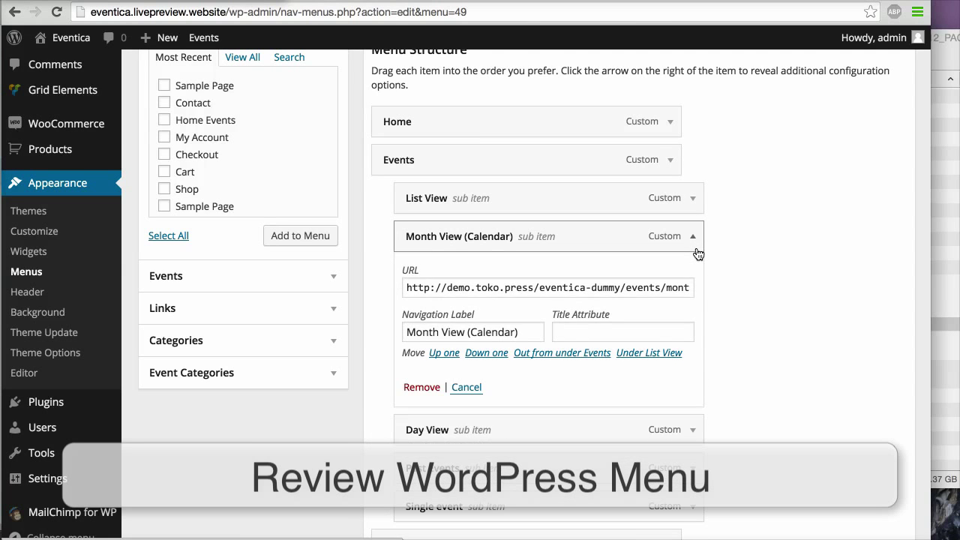
left_click(695, 237)
left_click(694, 278)
left_click(694, 277)
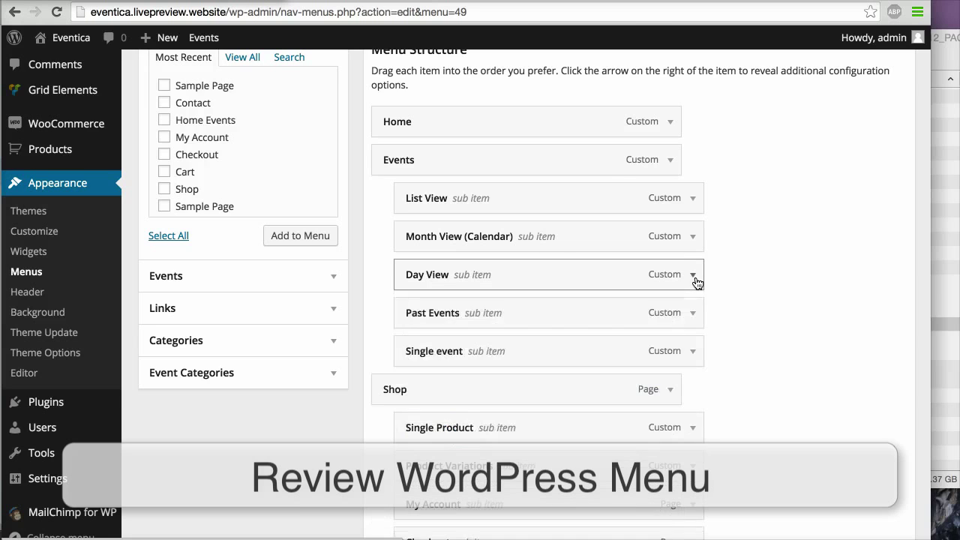
left_click(699, 325)
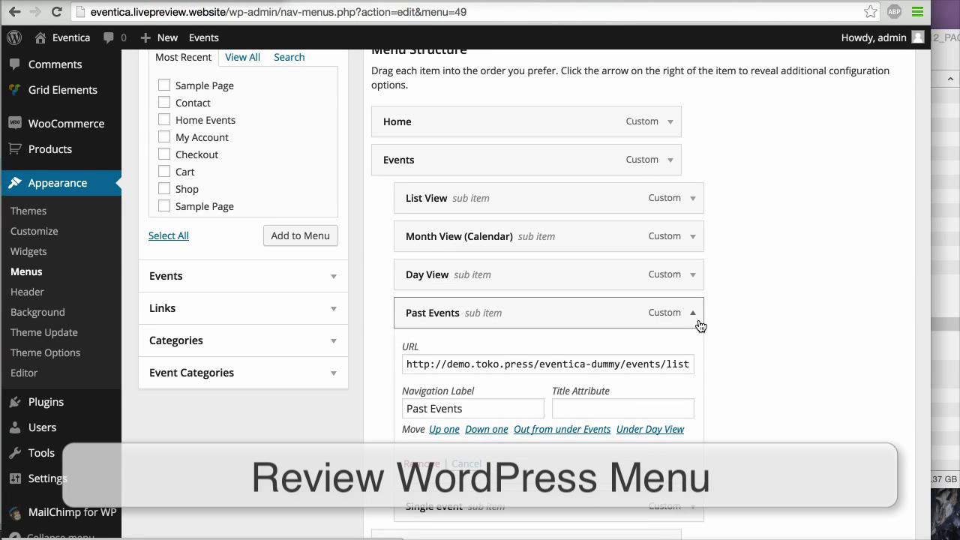
left_click(693, 312)
scroll(757, 315, "down", 5)
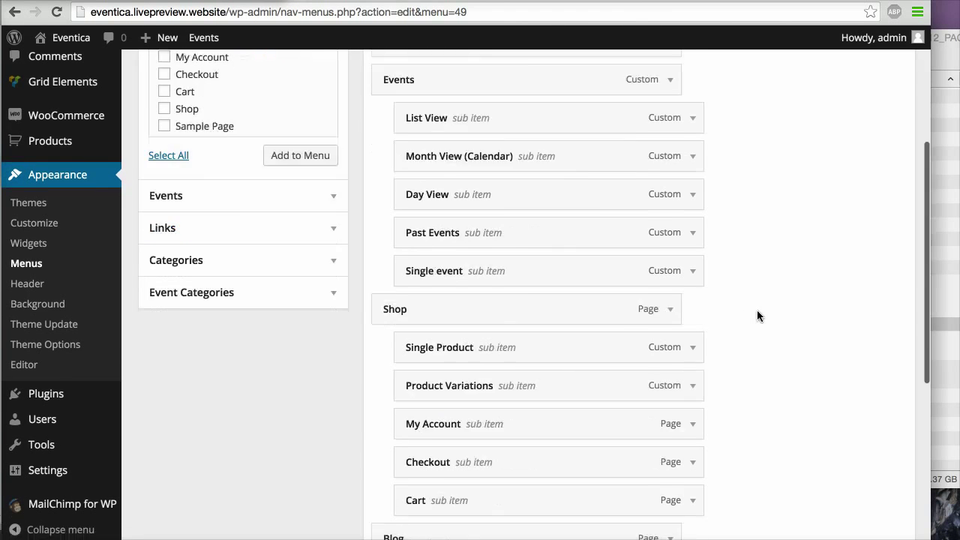
scroll(758, 314, "down", 3)
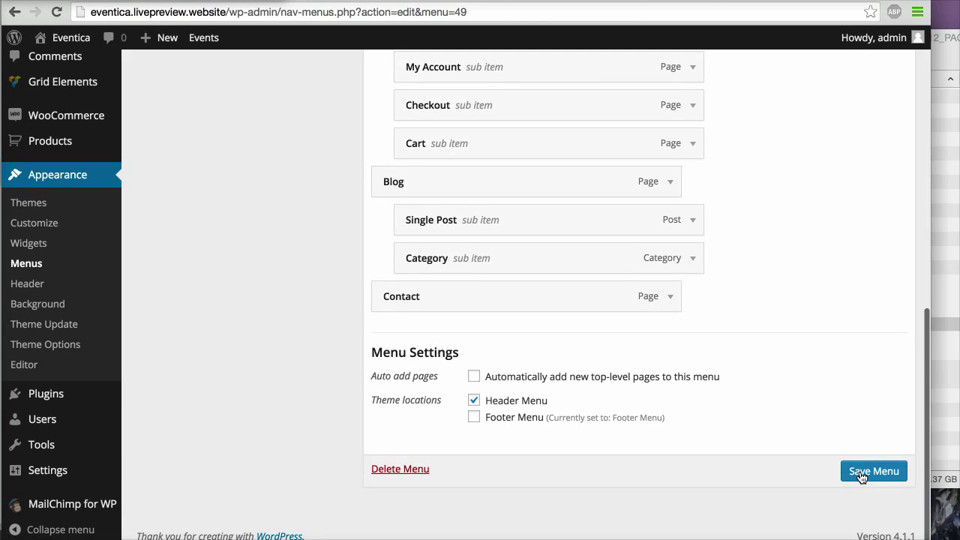